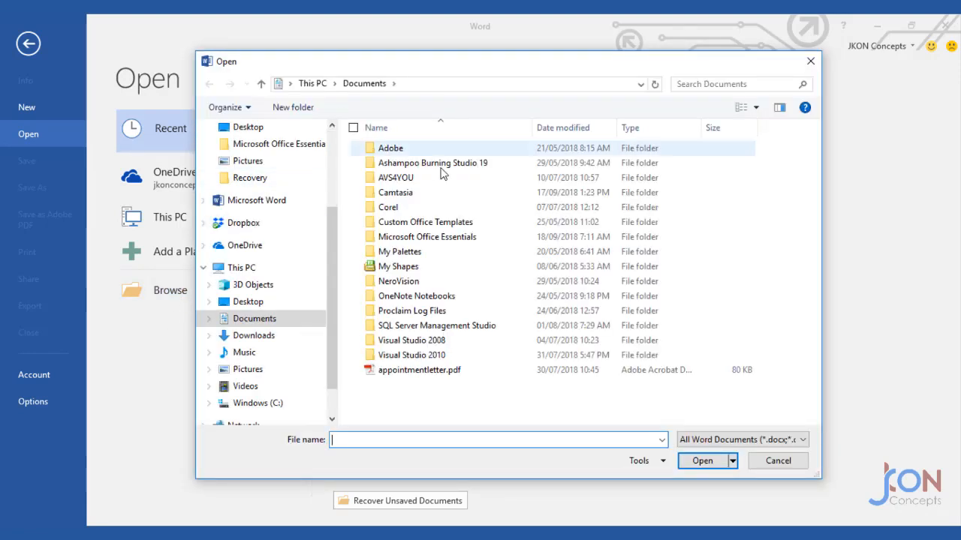
Open Training 1.docx from the Microsoft Office Essentials folder in Documents.
{"action": "double_click", "coordinate": [430, 237]}
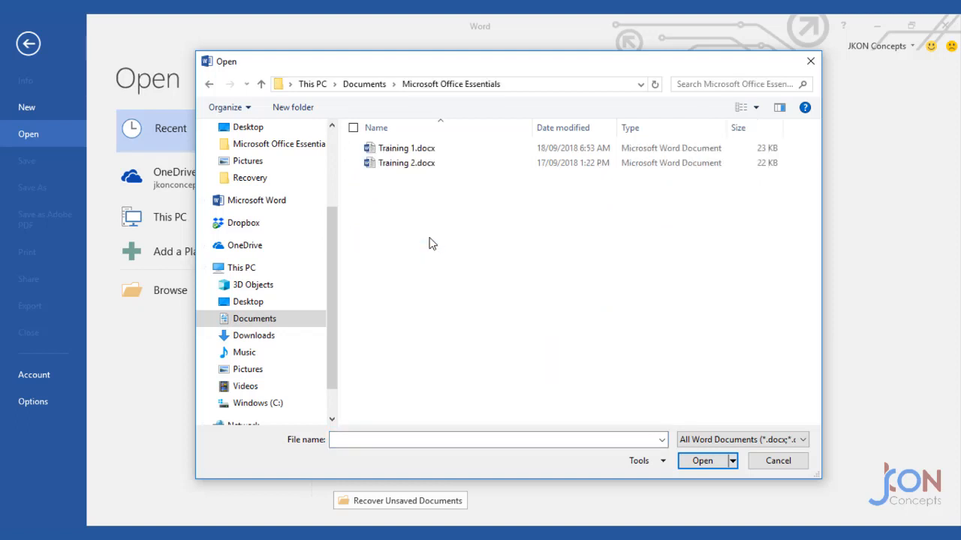
{"action": "double_click", "coordinate": [405, 149]}
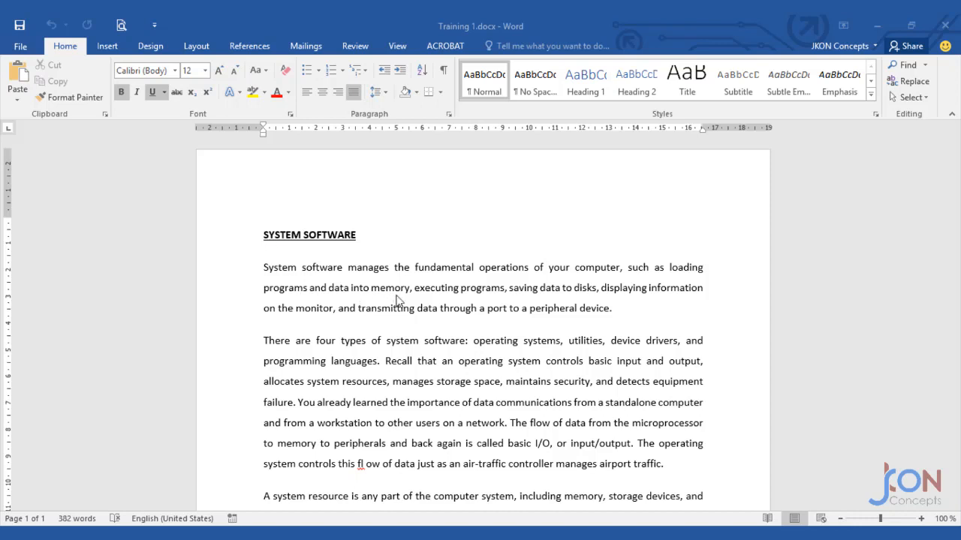
Insert the picture mp_sample_g5.jpg from the Assets folder at the end of the first paragraph.
{"action": "left_click", "coordinate": [622, 307]}
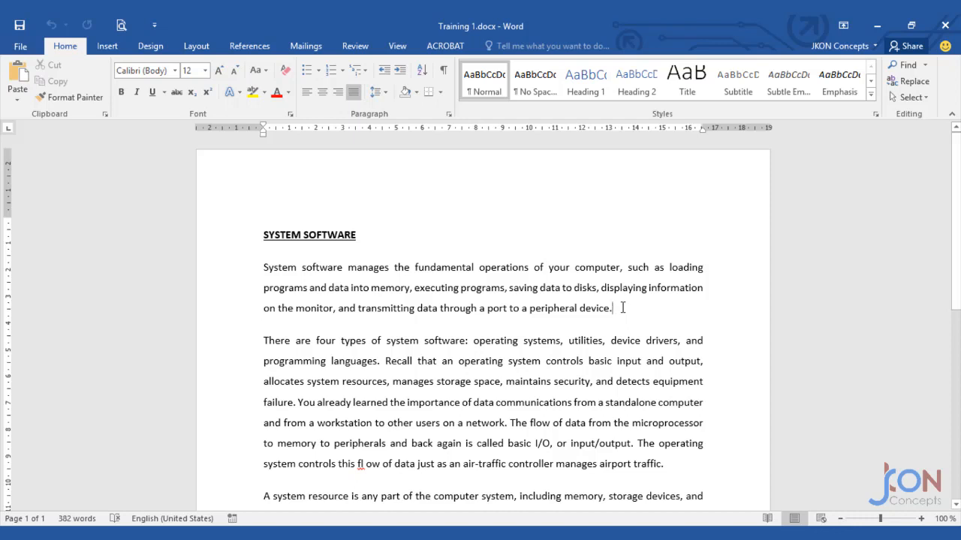
{"action": "left_click", "coordinate": [100, 51]}
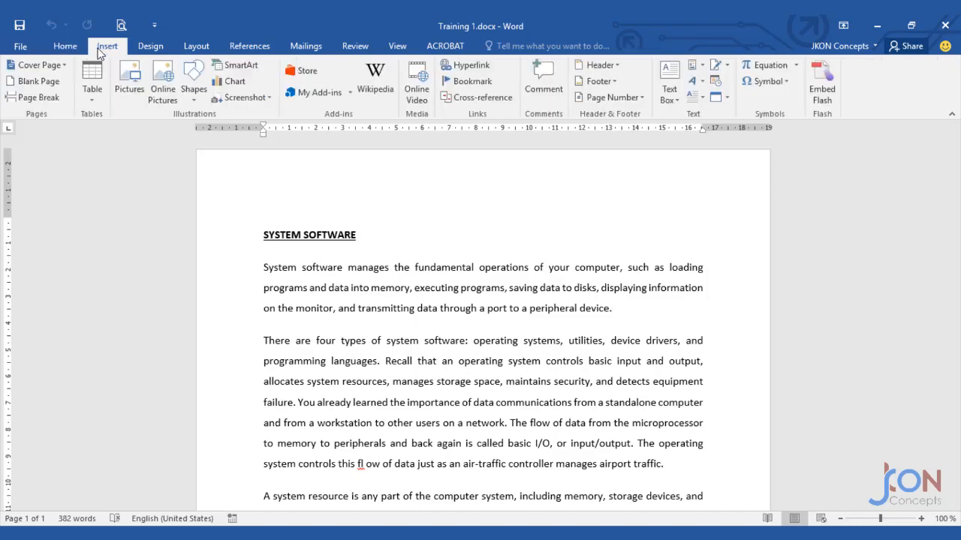
{"action": "left_click", "coordinate": [130, 89]}
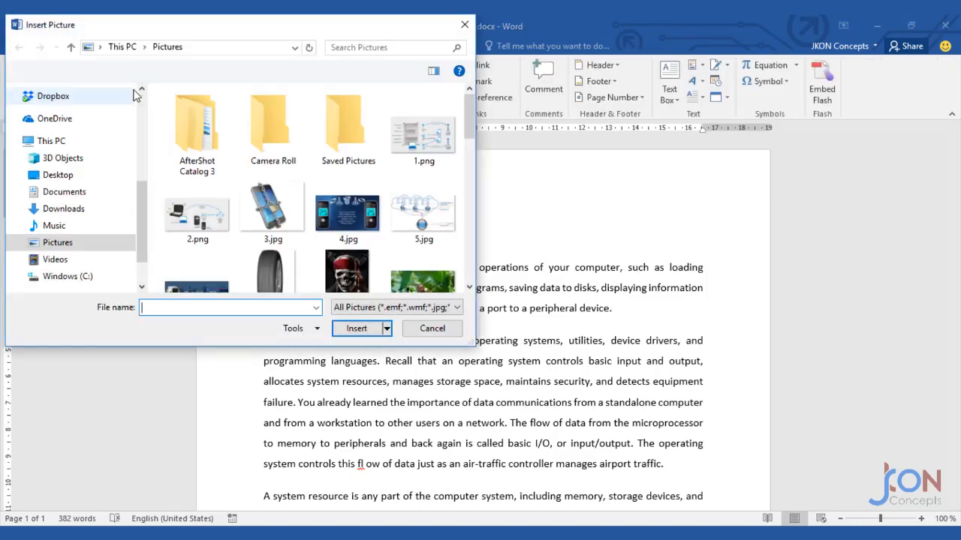
{"action": "scroll", "coordinate": [90, 210], "scroll_direction": "down", "scroll_amount": 1}
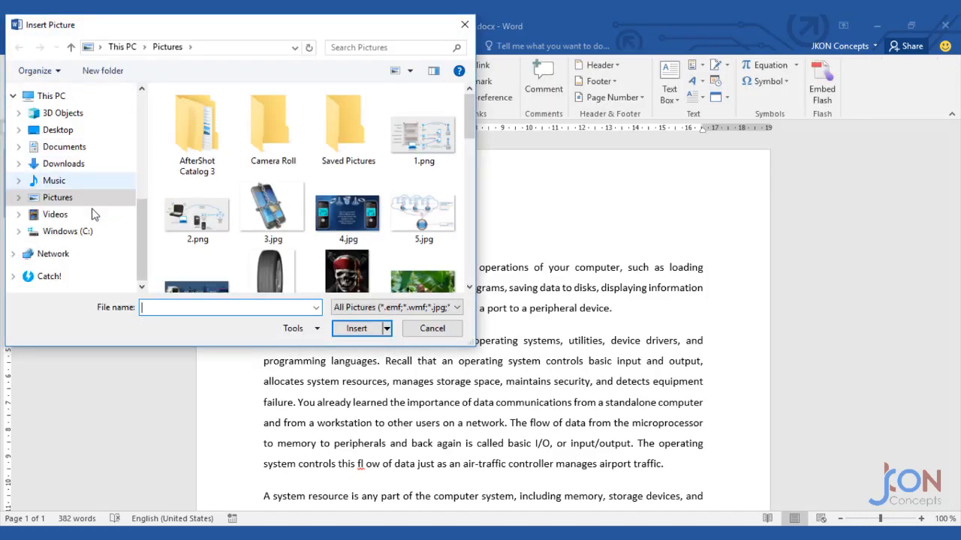
{"action": "left_click", "coordinate": [71, 148]}
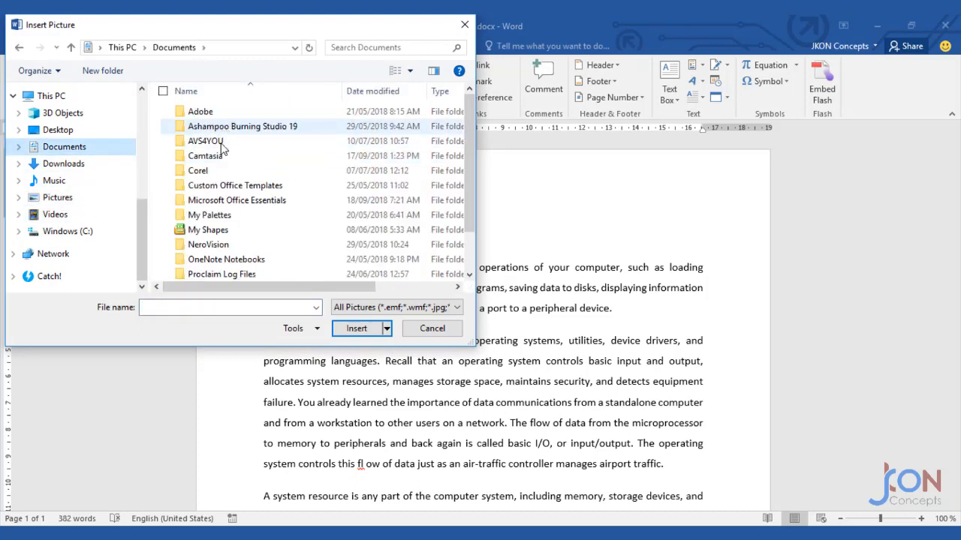
{"action": "double_click", "coordinate": [217, 200]}
{"action": "double_click", "coordinate": [217, 119]}
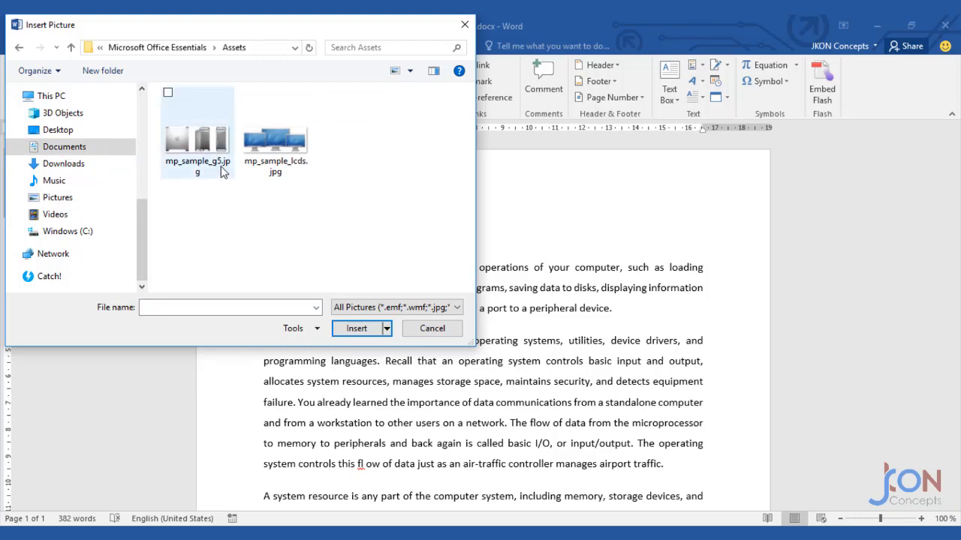
{"action": "left_click", "coordinate": [203, 154]}
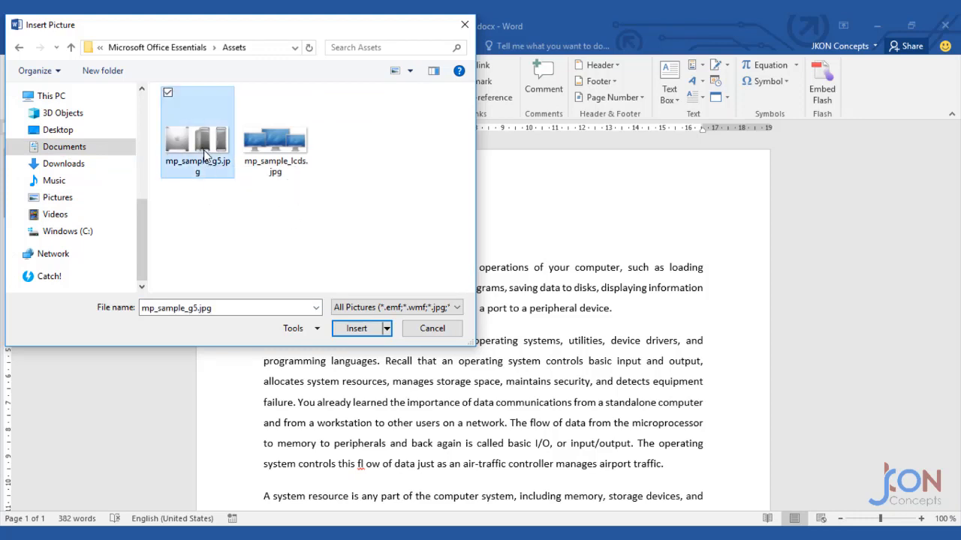
{"action": "left_click", "coordinate": [355, 330]}
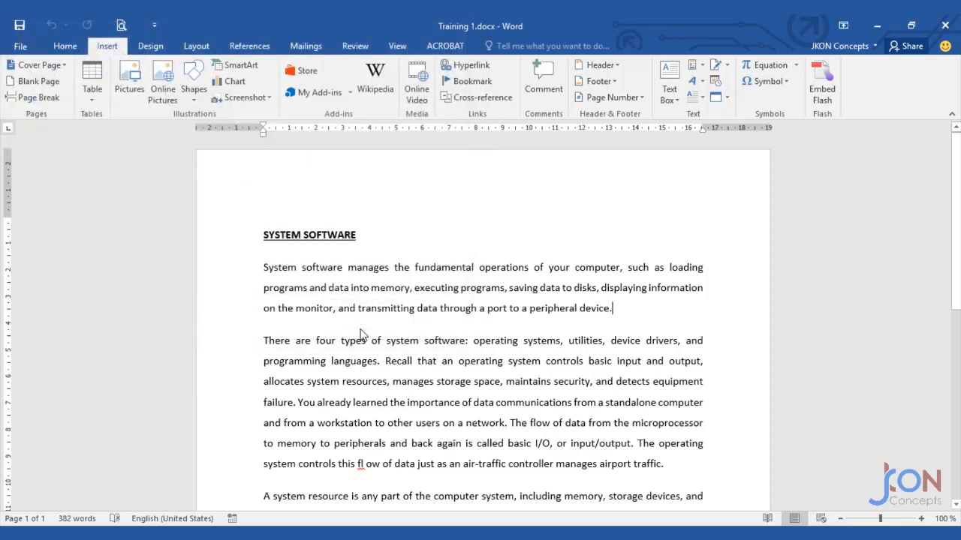
Insert the picture mp_sample_lcds.jpg from the Assets folder after the sentence ending "computer program." in the third paragraph.
{"action": "scroll", "coordinate": [456, 349], "scroll_direction": "down", "scroll_amount": 5}
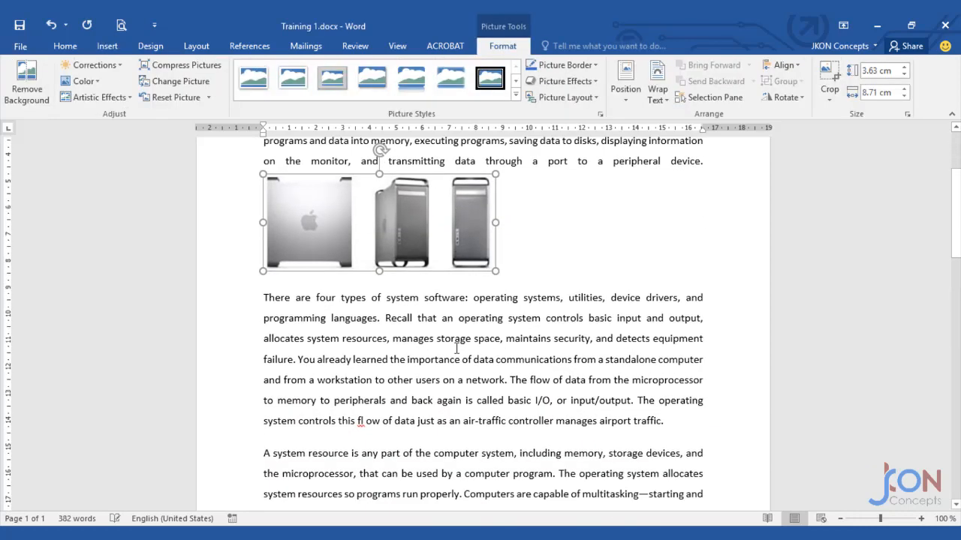
{"action": "left_click", "coordinate": [559, 408]}
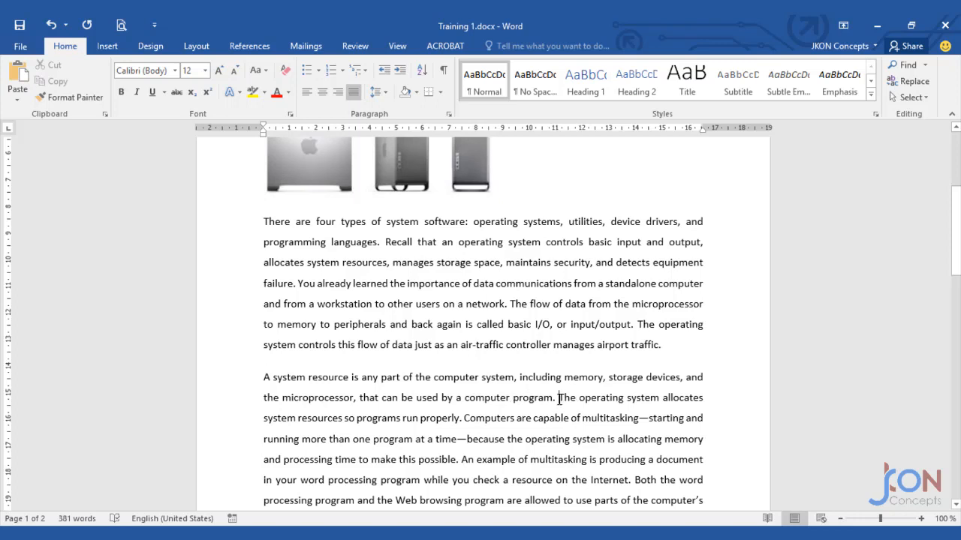
{"action": "left_click", "coordinate": [107, 46]}
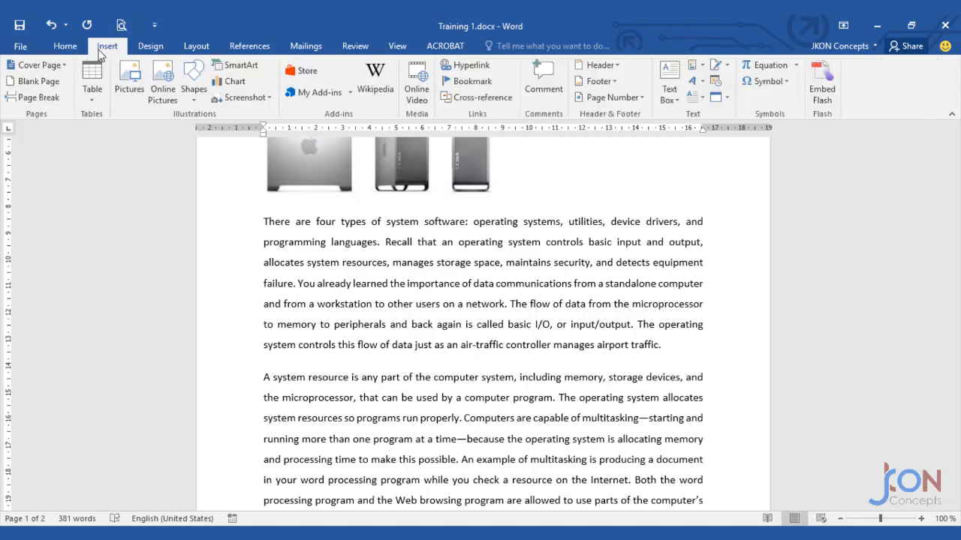
{"action": "left_click", "coordinate": [129, 93]}
{"action": "left_click", "coordinate": [292, 134]}
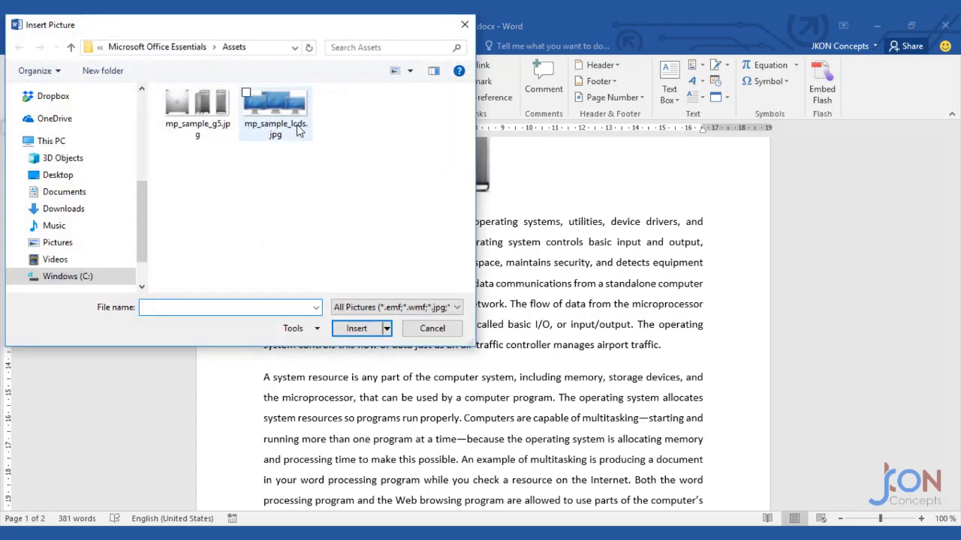
{"action": "left_click", "coordinate": [356, 328]}
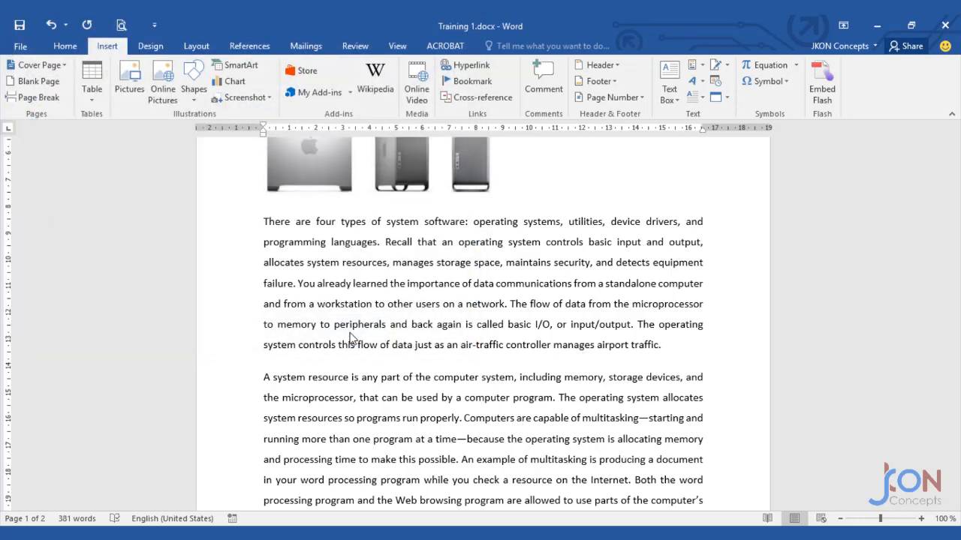
Set the text wrapping of the first picture to Tight so the paragraph flows beside it.
{"action": "scroll", "coordinate": [379, 400], "scroll_direction": "up", "scroll_amount": 3}
{"action": "left_click", "coordinate": [439, 327]}
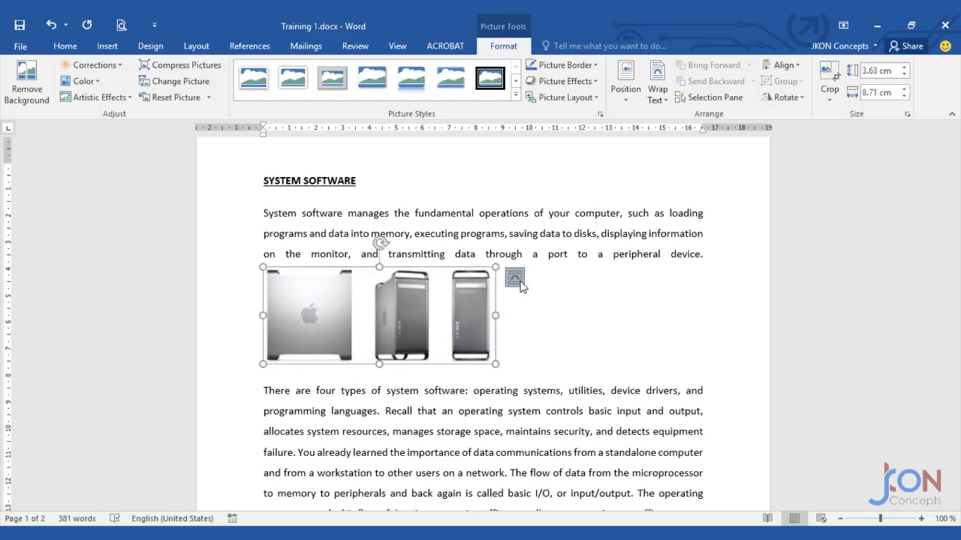
{"action": "left_click", "coordinate": [514, 278]}
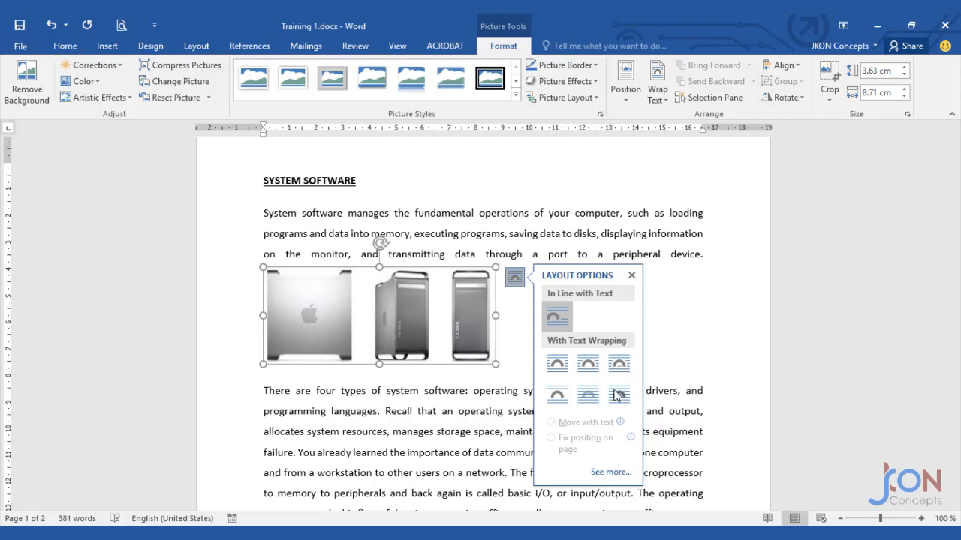
{"action": "left_click", "coordinate": [588, 366]}
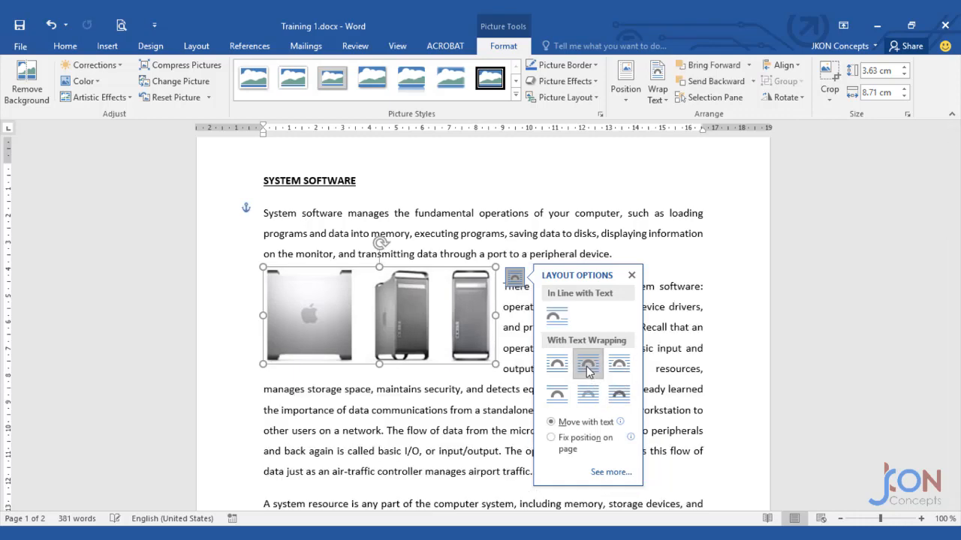
{"action": "left_click", "coordinate": [425, 384]}
Set the text wrapping of the monitors picture to Tight so the paragraph flows beside it.
{"action": "scroll", "coordinate": [419, 398], "scroll_direction": "down", "scroll_amount": 5}
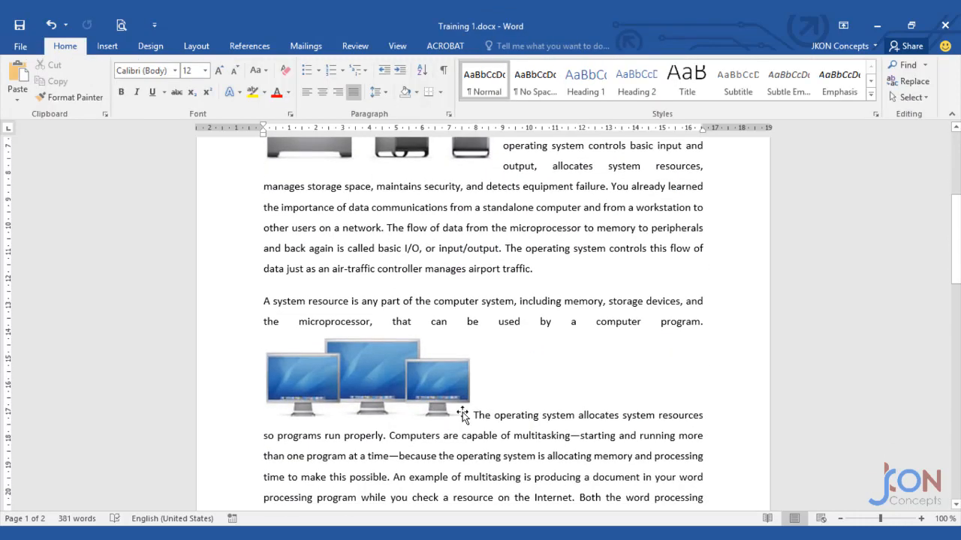
{"action": "left_click", "coordinate": [458, 391]}
{"action": "left_click", "coordinate": [492, 346]}
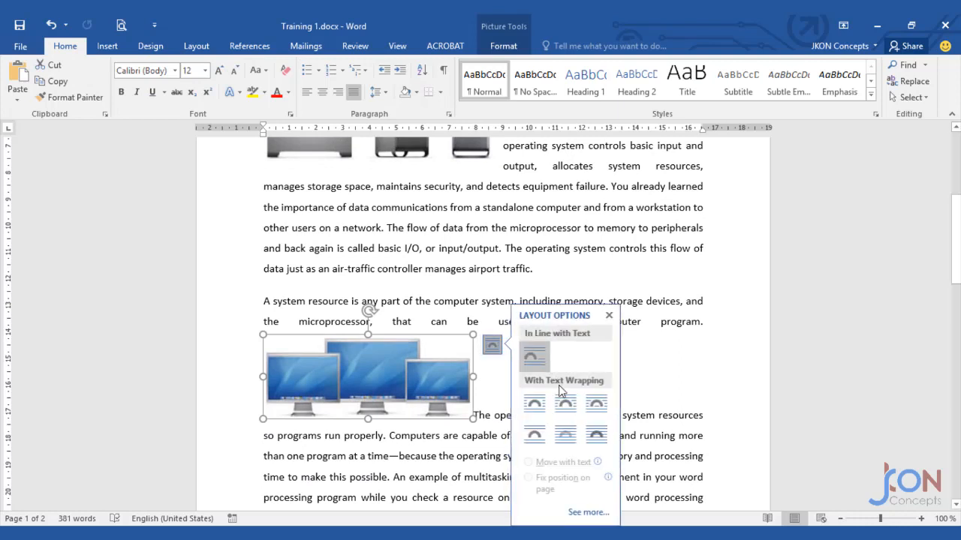
{"action": "left_click", "coordinate": [571, 405]}
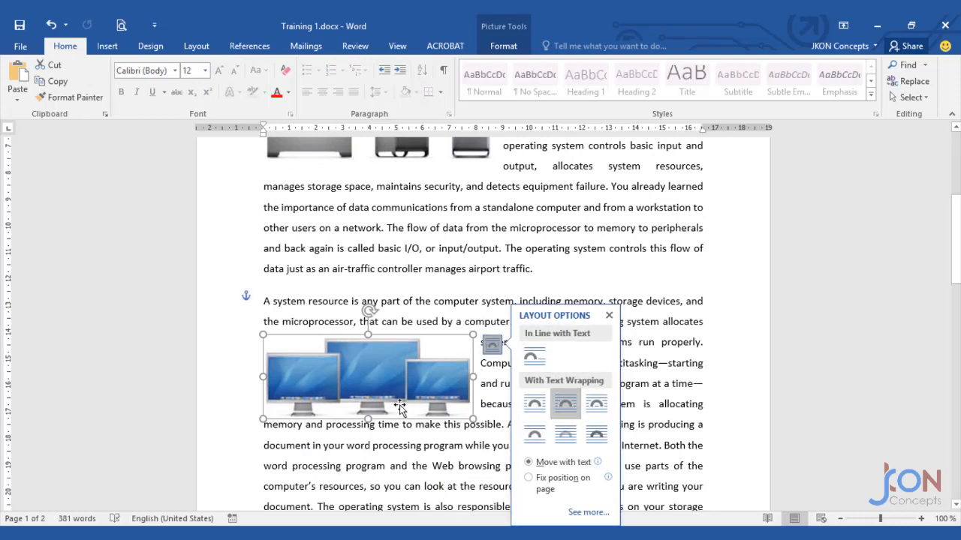
{"action": "left_click", "coordinate": [346, 466]}
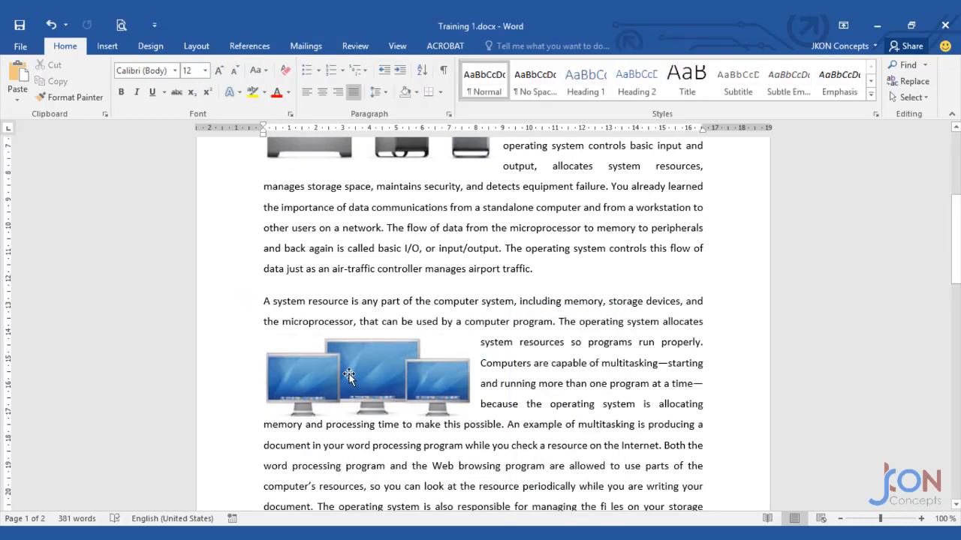
Change the font colour of the SYSTEM SOFTWARE heading to dark blue.
{"action": "scroll", "coordinate": [361, 372], "scroll_direction": "up", "scroll_amount": 3}
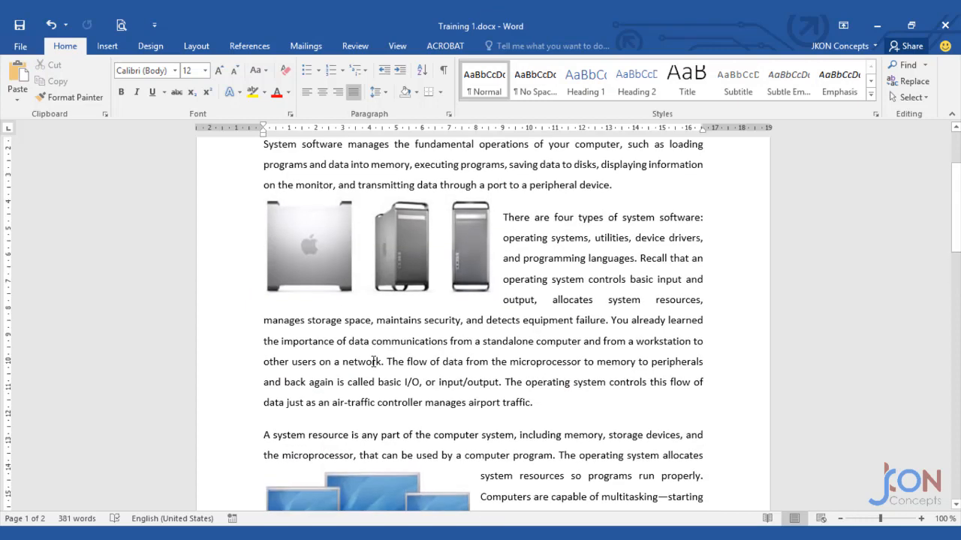
{"action": "scroll", "coordinate": [375, 362], "scroll_direction": "up", "scroll_amount": 3}
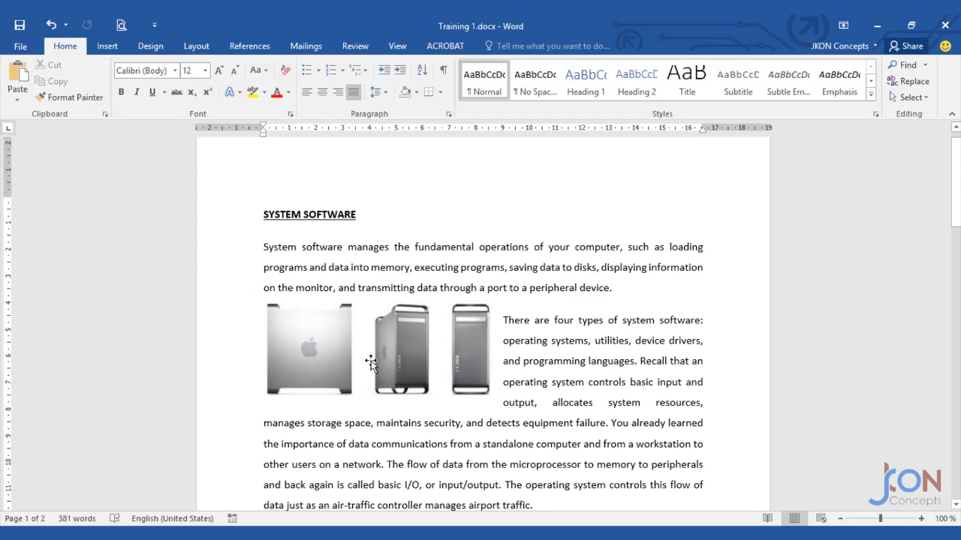
{"action": "left_click_drag", "start_coordinate": [261, 217], "coordinate": [362, 216]}
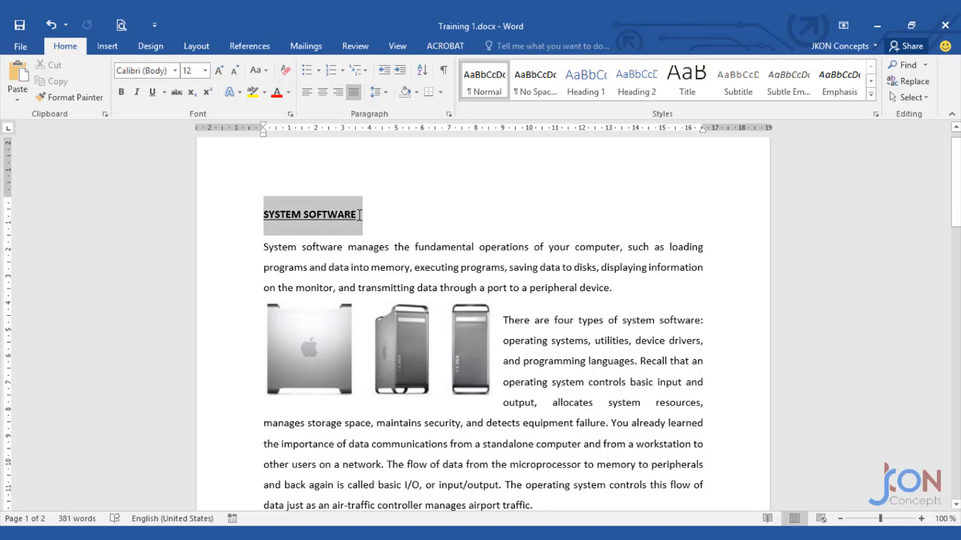
{"action": "left_click", "coordinate": [287, 92]}
{"action": "left_click", "coordinate": [313, 172]}
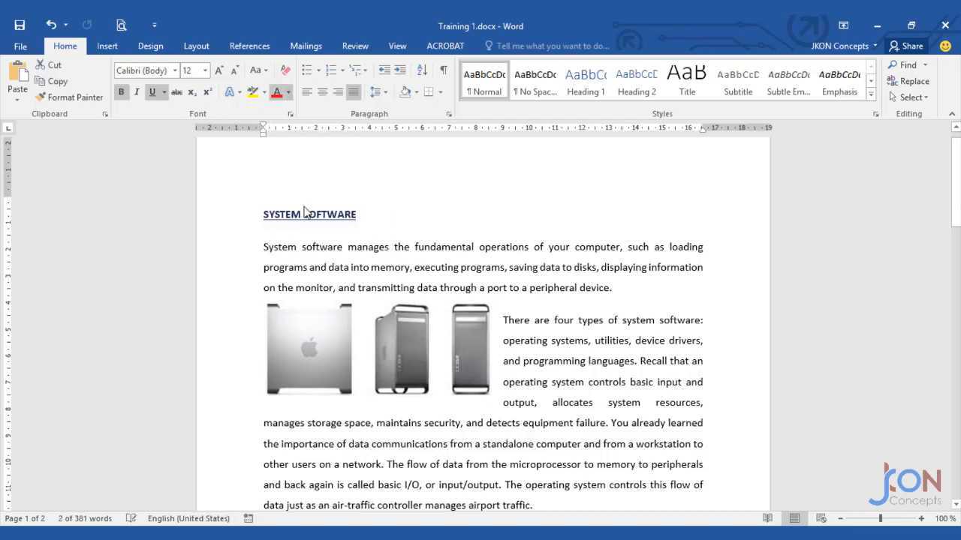
{"action": "left_click", "coordinate": [402, 268]}
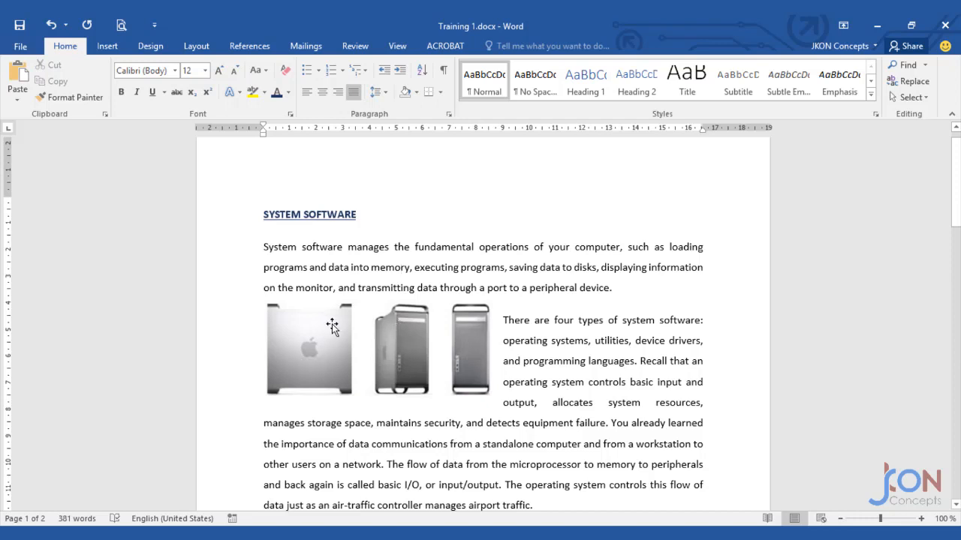
Save the document as Training 3.docx in the Microsoft Office Essentials folder.
{"action": "left_click", "coordinate": [23, 47]}
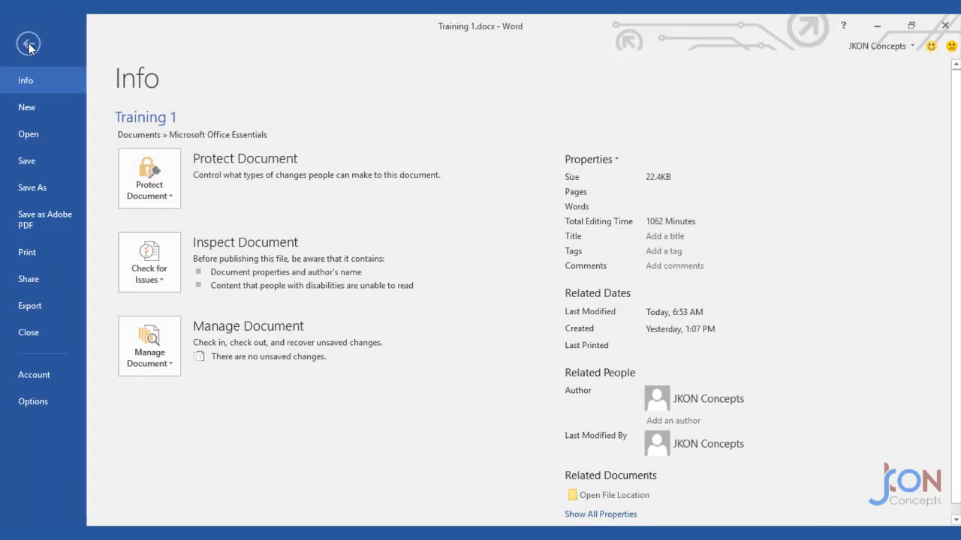
{"action": "left_click", "coordinate": [33, 187]}
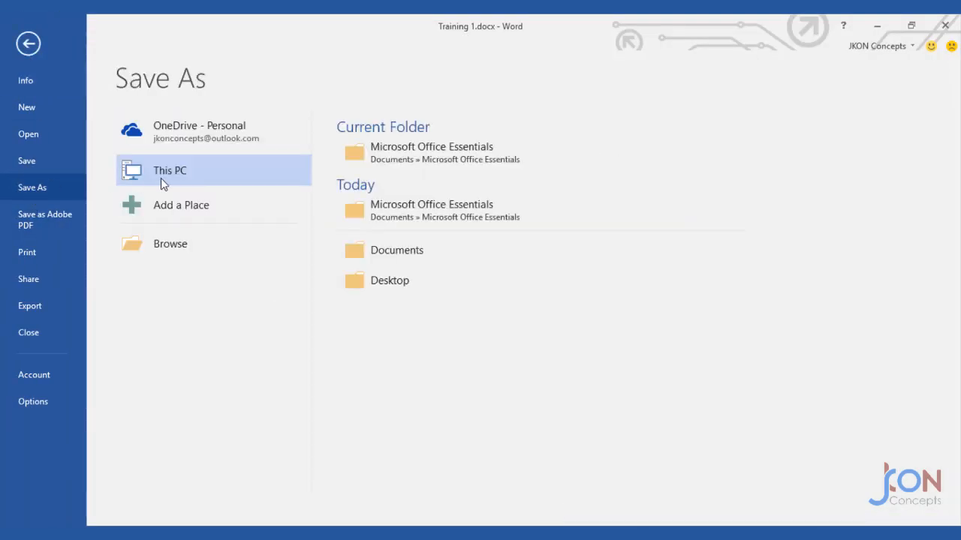
{"action": "left_click", "coordinate": [188, 245]}
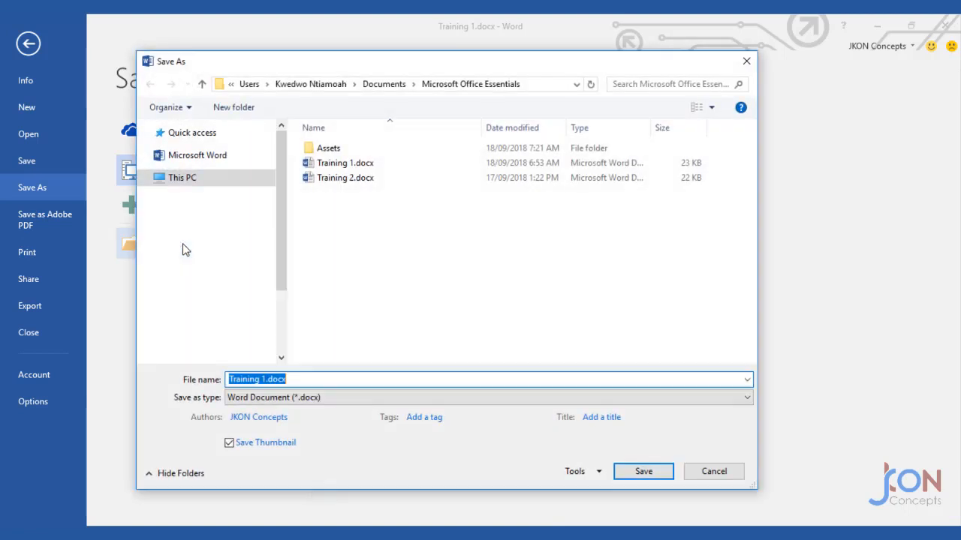
{"action": "left_click", "coordinate": [265, 379]}
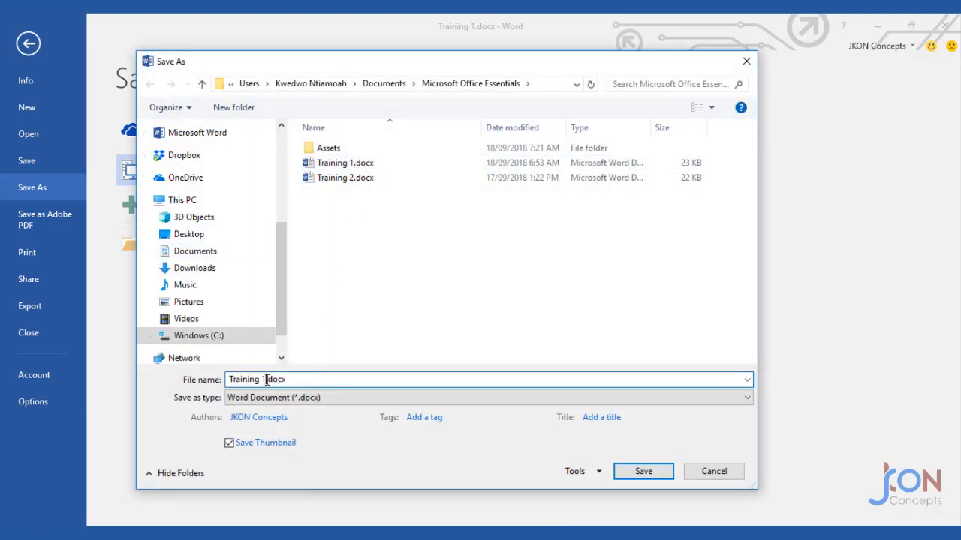
{"action": "key", "text": "BackSpace"}
{"action": "type", "text": "3"}
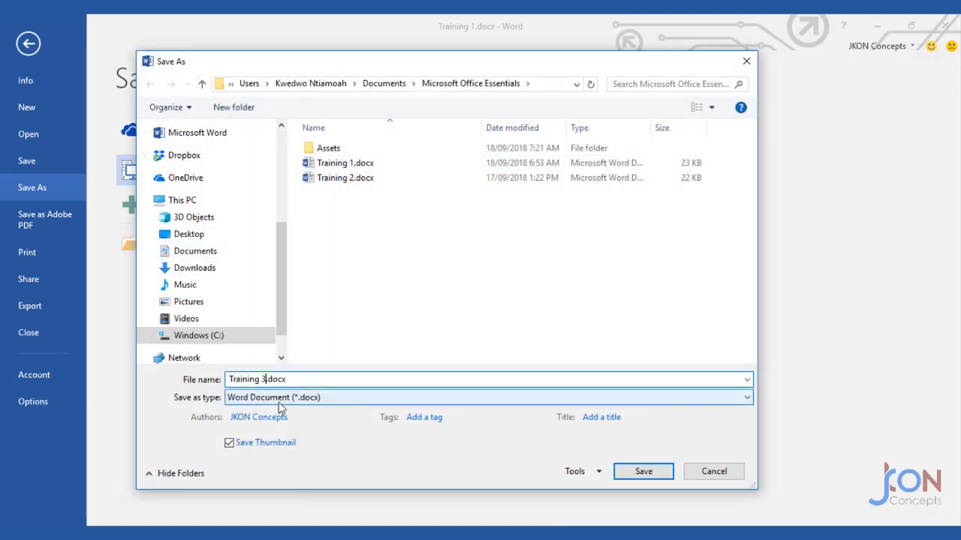
{"action": "left_click", "coordinate": [642, 472]}
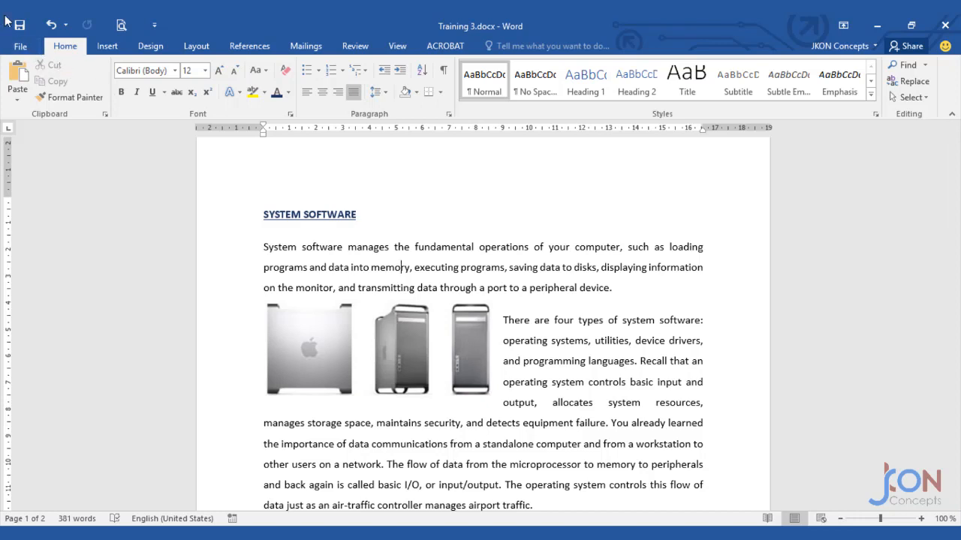
Export the document as a PDF named Training 3.pdf with View Result enabled.
{"action": "left_click", "coordinate": [21, 45]}
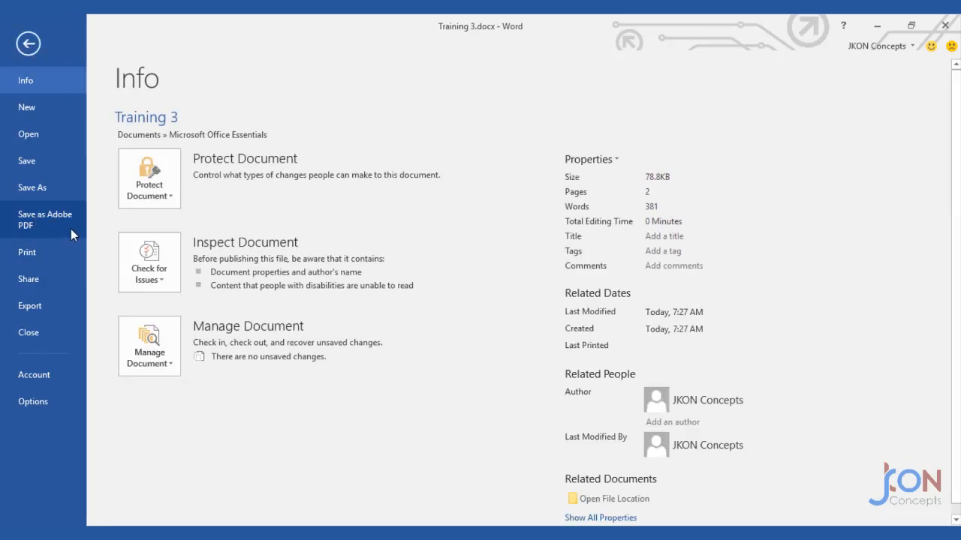
{"action": "left_click", "coordinate": [58, 224]}
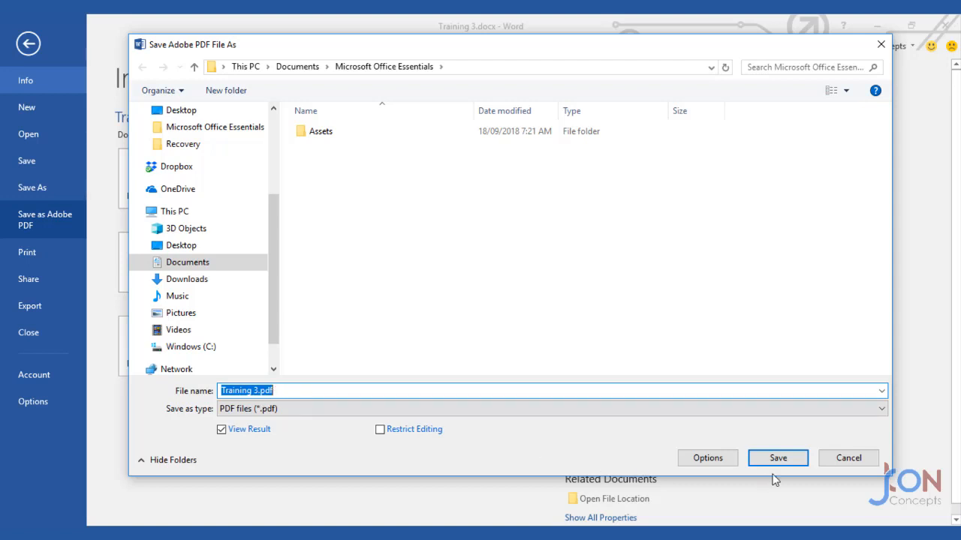
{"action": "left_click", "coordinate": [803, 463]}
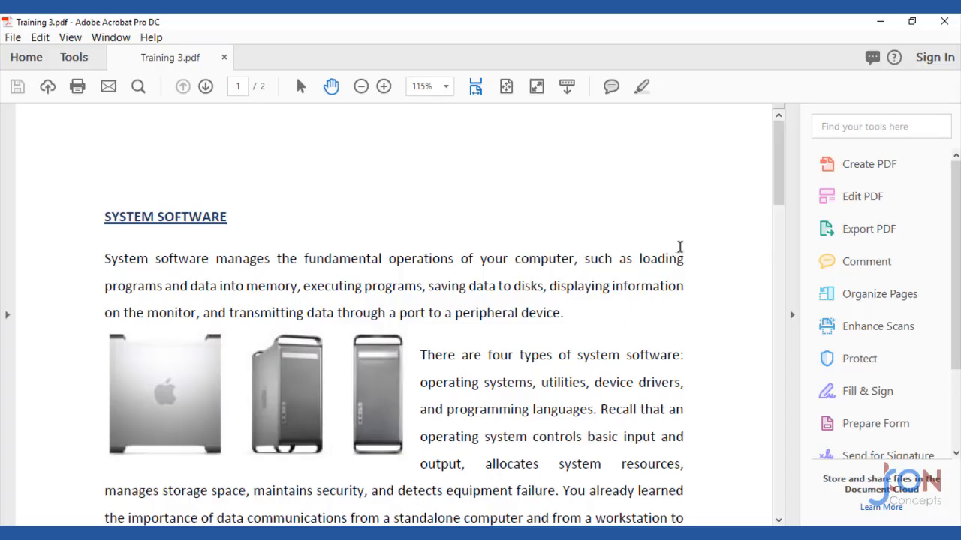
Scroll through the exported PDF to check its layout and text.
{"action": "scroll", "coordinate": [677, 184], "scroll_direction": "down", "scroll_amount": 12}
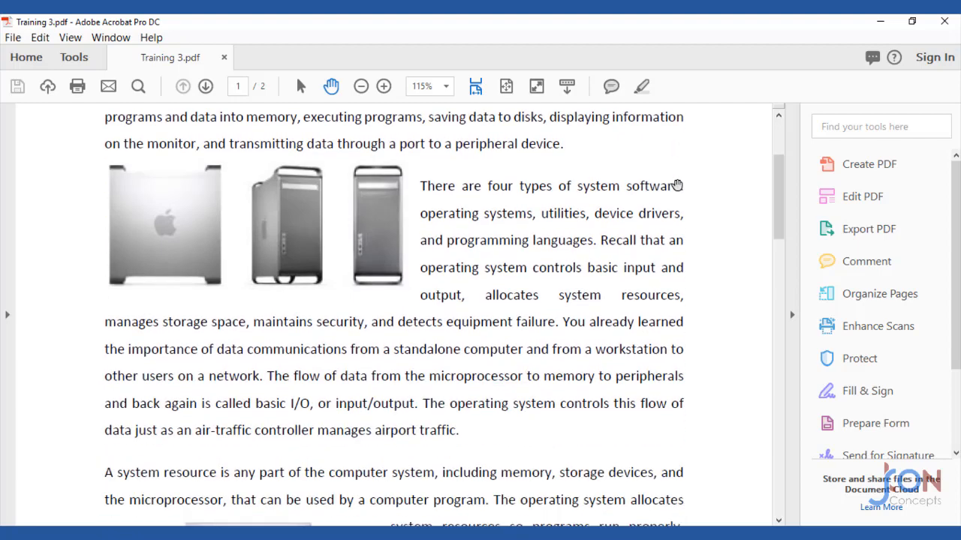
{"action": "scroll", "coordinate": [677, 184], "scroll_direction": "down", "scroll_amount": 15}
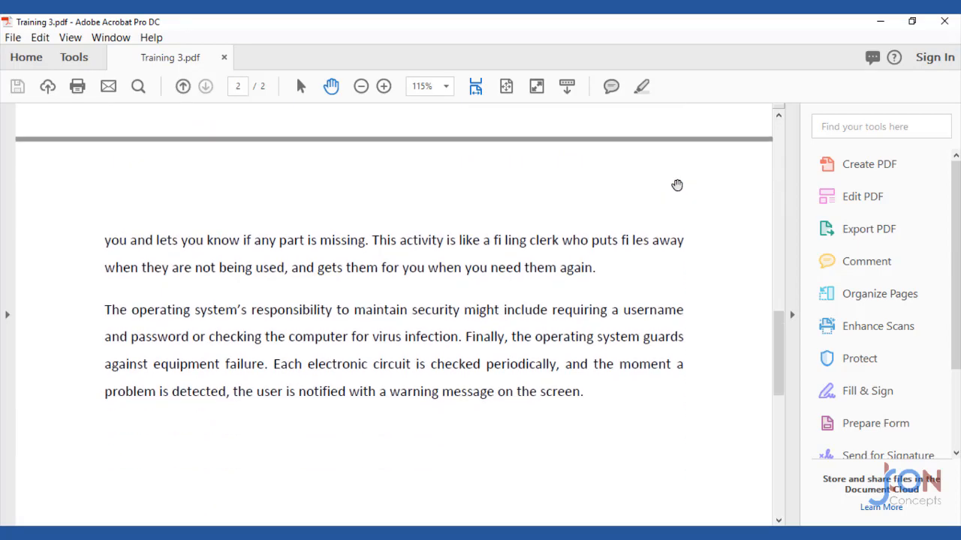
{"action": "scroll", "coordinate": [677, 185], "scroll_direction": "up", "scroll_amount": 20}
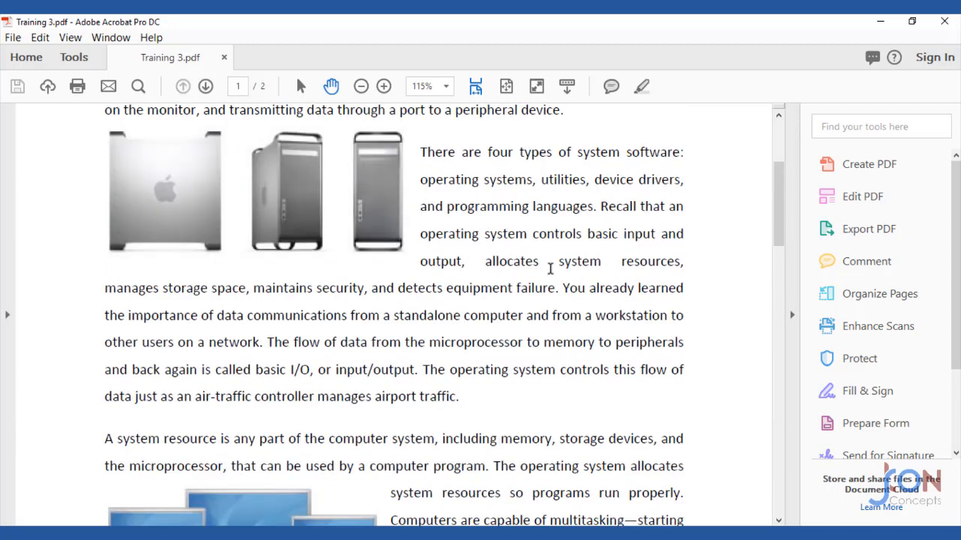
{"action": "double_click", "coordinate": [445, 286]}
{"action": "triple_click", "coordinate": [437, 340]}
{"action": "double_click", "coordinate": [430, 262]}
{"action": "left_click", "coordinate": [398, 318]}
{"action": "scroll", "coordinate": [398, 317], "scroll_direction": "up", "scroll_amount": 5}
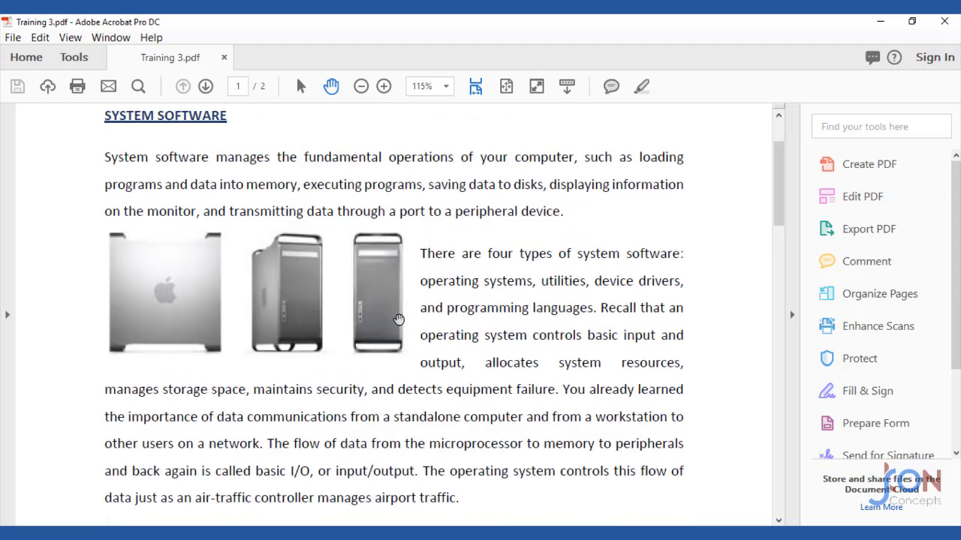
{"action": "key", "text": "ctrl+a"}
{"action": "left_click", "coordinate": [377, 288]}
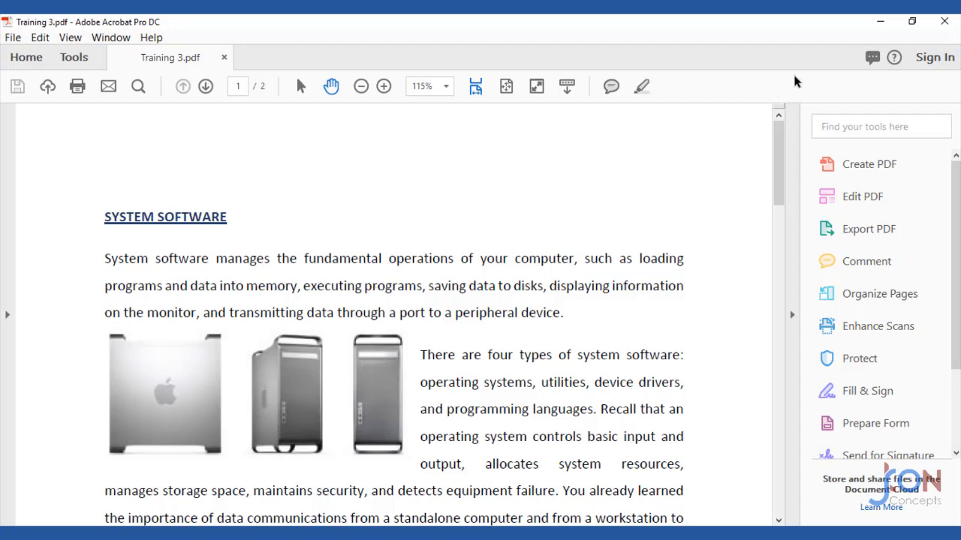
Switch back to Word and close the Training 3 document.
{"action": "left_click", "coordinate": [879, 21]}
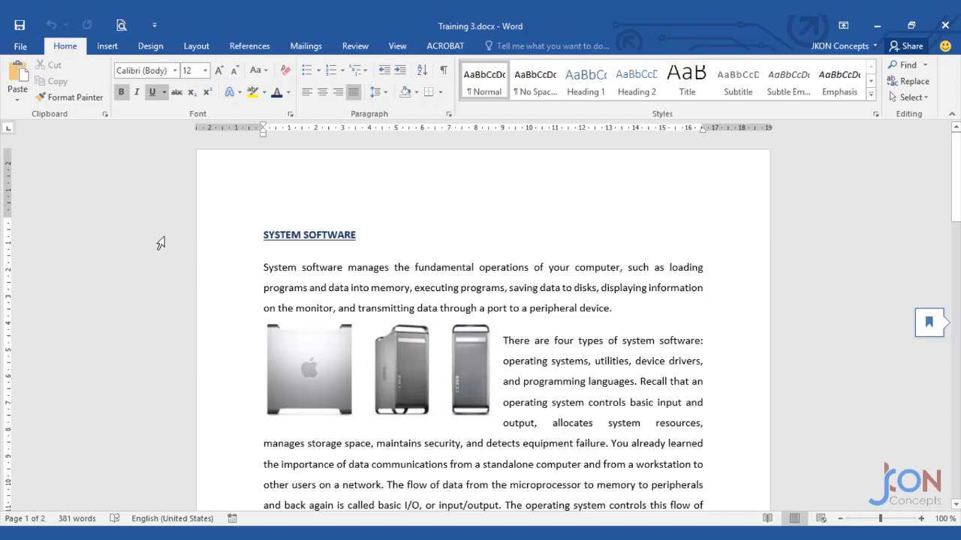
{"action": "left_click", "coordinate": [16, 45]}
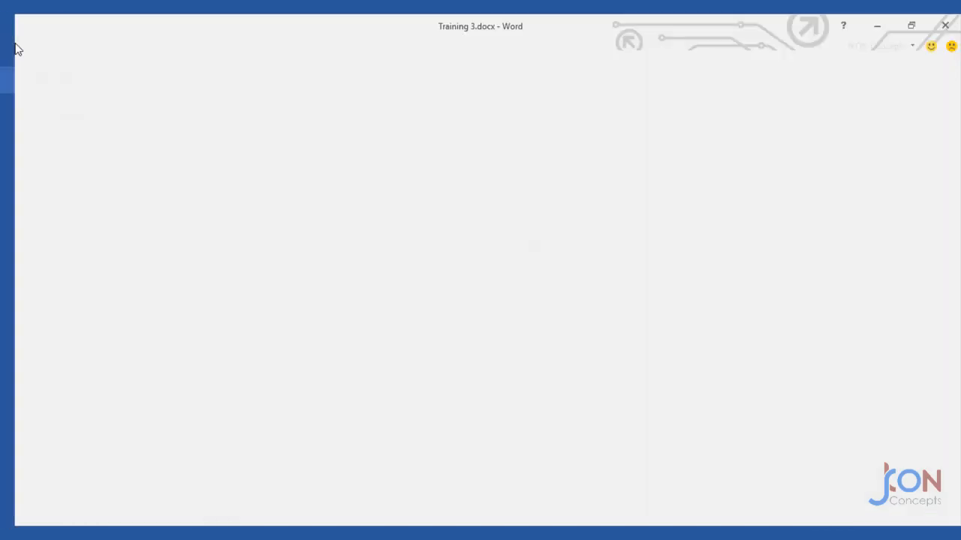
{"action": "left_click", "coordinate": [24, 336]}
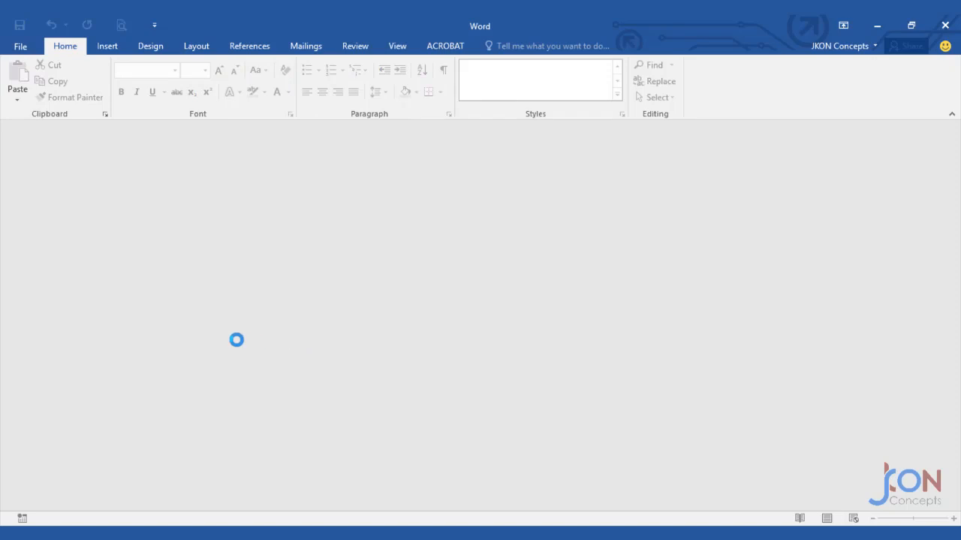
Open Training 3.pdf from the Microsoft Office Essentials folder in Word, accepting the conversion to an editable document.
{"action": "left_click", "coordinate": [20, 47]}
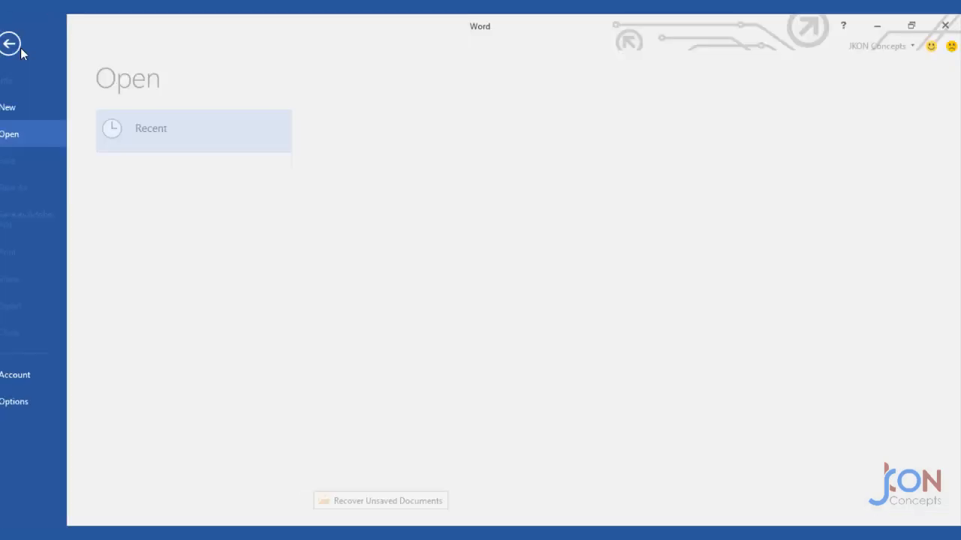
{"action": "left_click", "coordinate": [164, 289]}
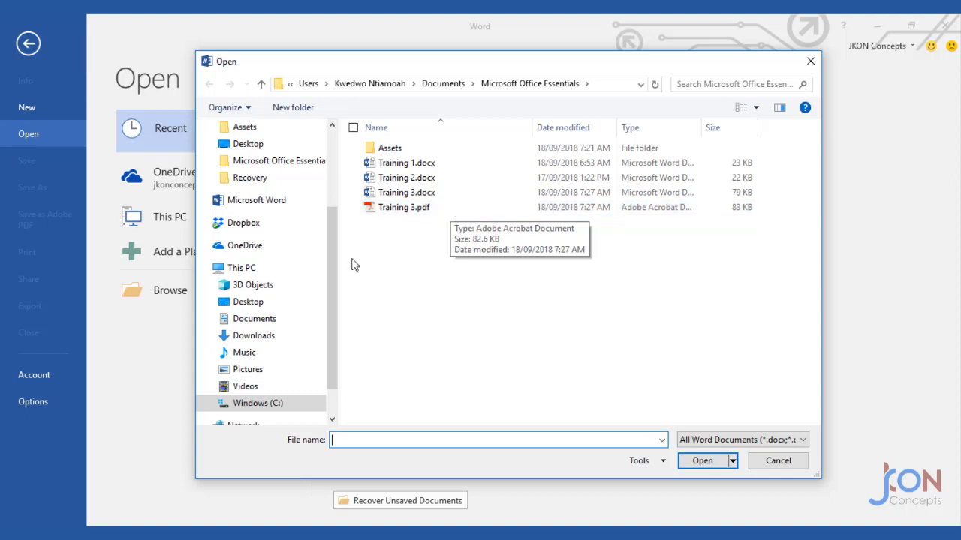
{"action": "left_click", "coordinate": [434, 213]}
{"action": "left_click", "coordinate": [704, 463]}
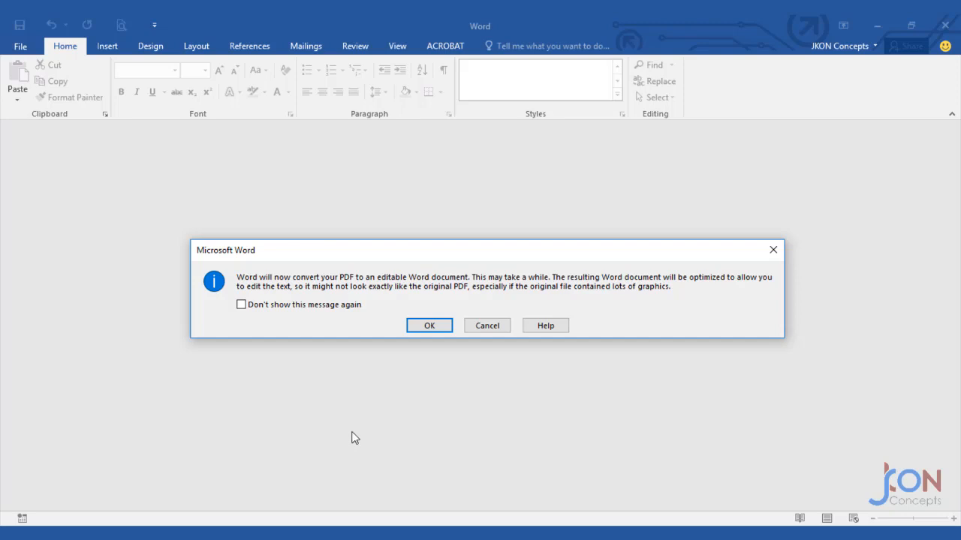
{"action": "left_click", "coordinate": [429, 326]}
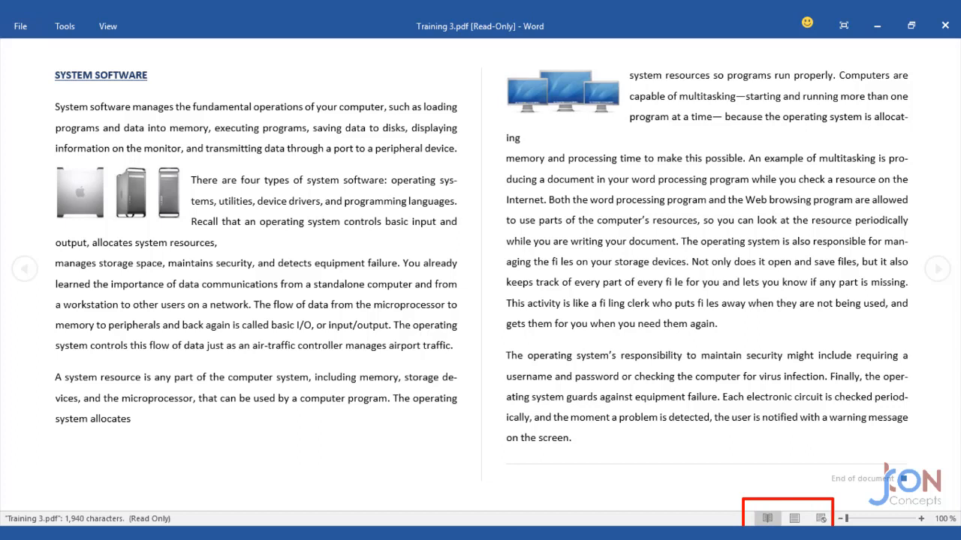
Switch the converted document to Print Layout view.
{"action": "left_click", "coordinate": [794, 518]}
{"action": "left_click", "coordinate": [795, 519]}
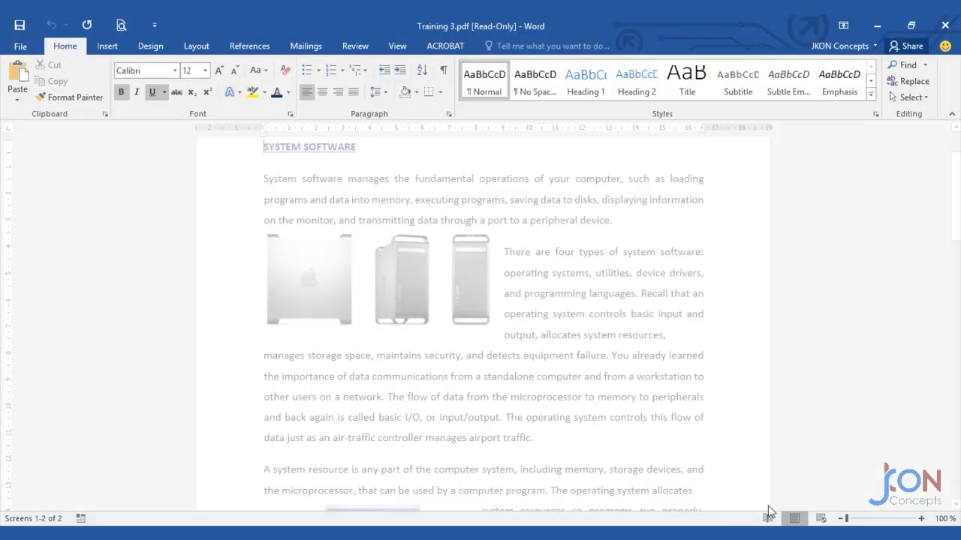
{"action": "scroll", "coordinate": [529, 432], "scroll_direction": "up", "scroll_amount": 2}
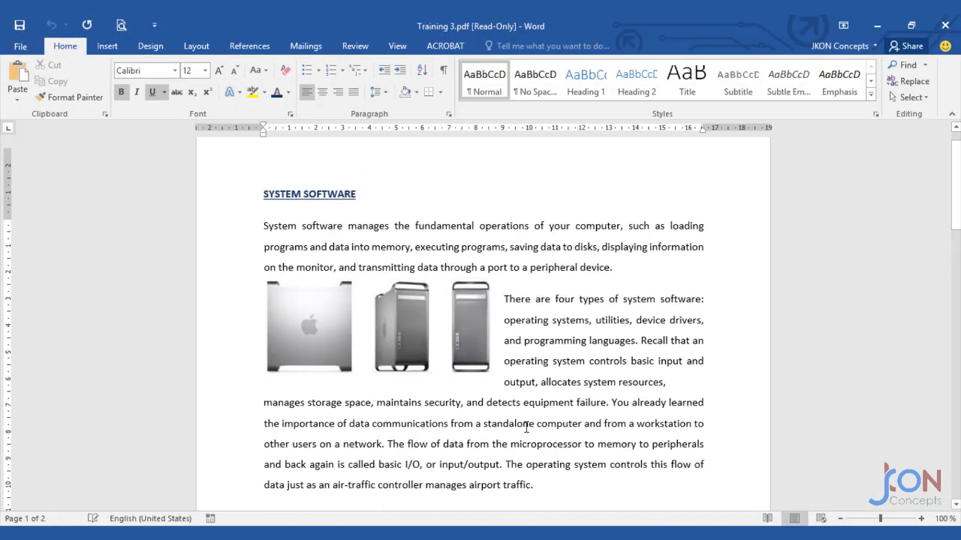
{"action": "triple_click", "coordinate": [467, 274]}
{"action": "triple_click", "coordinate": [518, 353]}
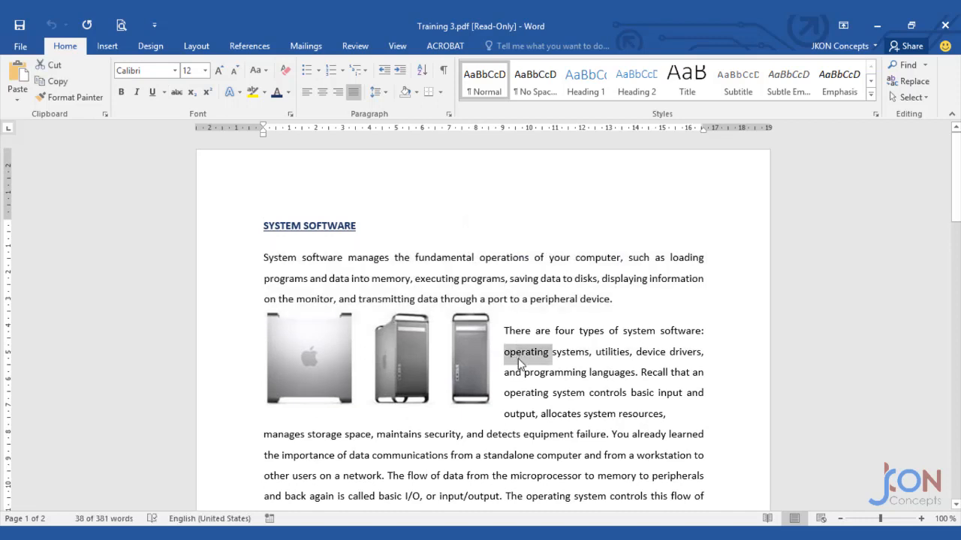
{"action": "triple_click", "coordinate": [482, 456]}
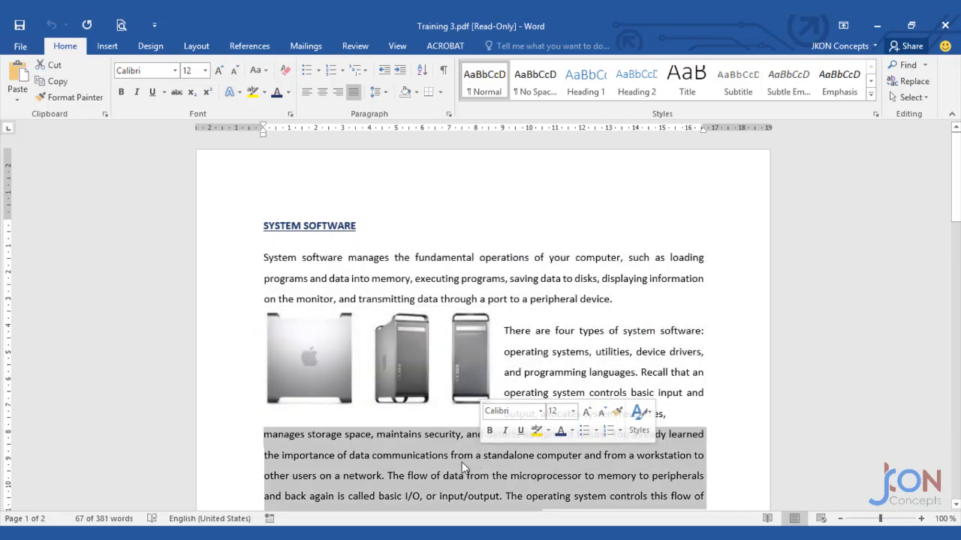
{"action": "left_click", "coordinate": [464, 456]}
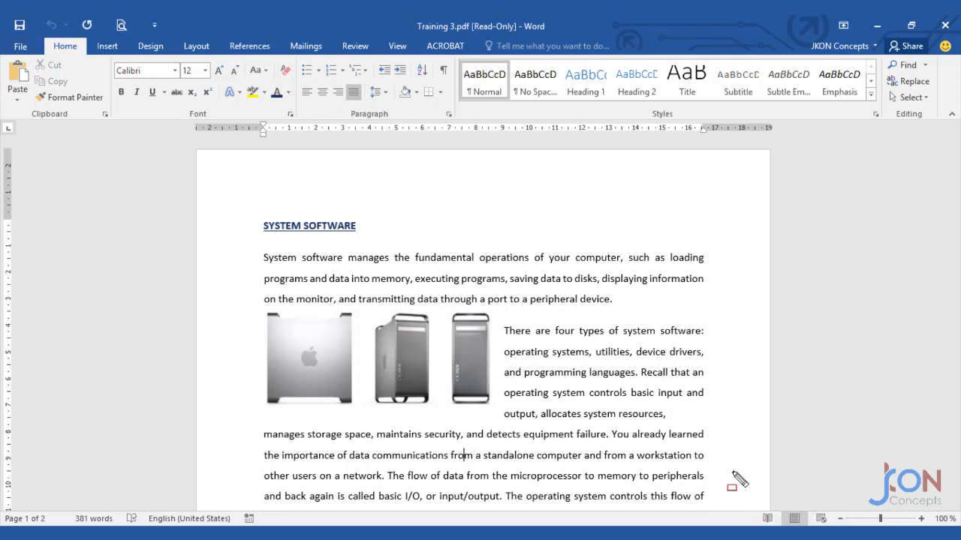
{"action": "mouse_move", "coordinate": [404, 17]}
{"action": "left_mouse_down"}
{"action": "mouse_move", "coordinate": [478, 37]}
{"action": "mouse_move", "coordinate": [561, 38]}
{"action": "left_mouse_up"}
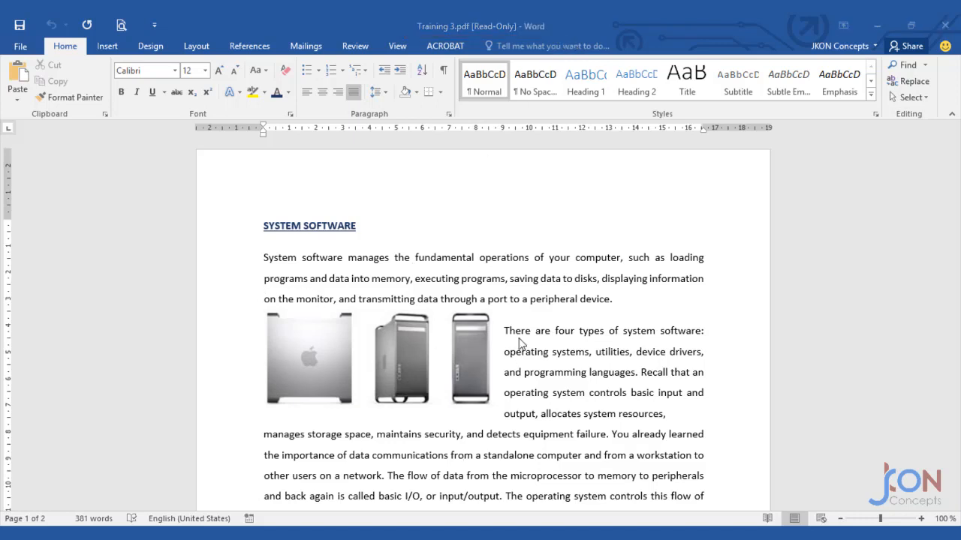
Highlight the paragraph beside the computer pictures in turquoise.
{"action": "left_click_drag", "start_coordinate": [504, 331], "coordinate": [664, 413]}
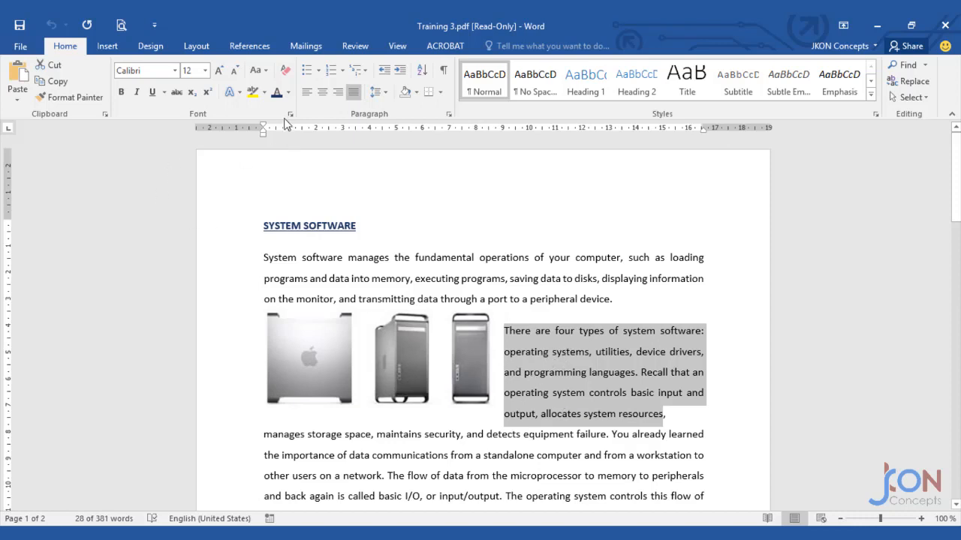
{"action": "left_click", "coordinate": [264, 94]}
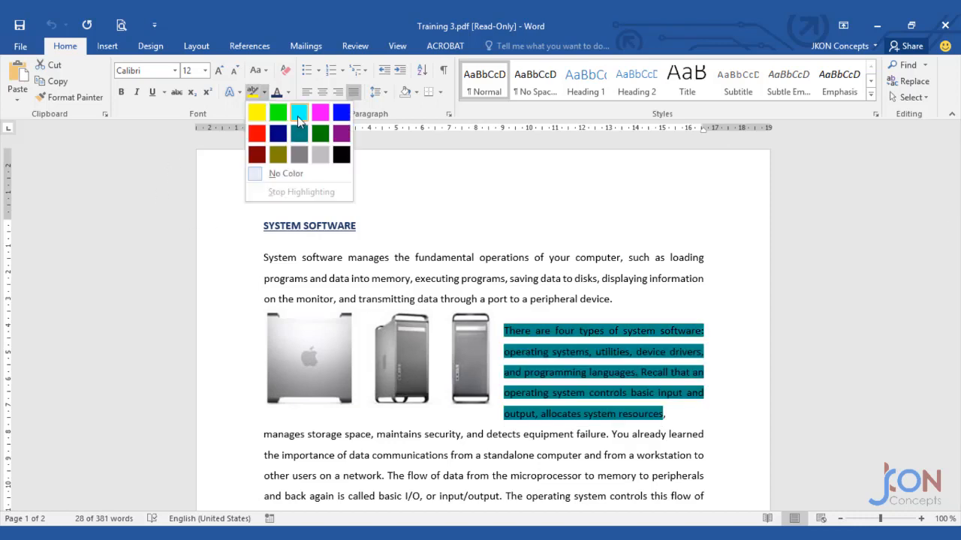
{"action": "left_click", "coordinate": [297, 112]}
{"action": "left_click", "coordinate": [399, 342]}
Highlight the paragraph starting 'A system resource' in pink.
{"action": "scroll", "coordinate": [399, 342], "scroll_direction": "down", "scroll_amount": 3}
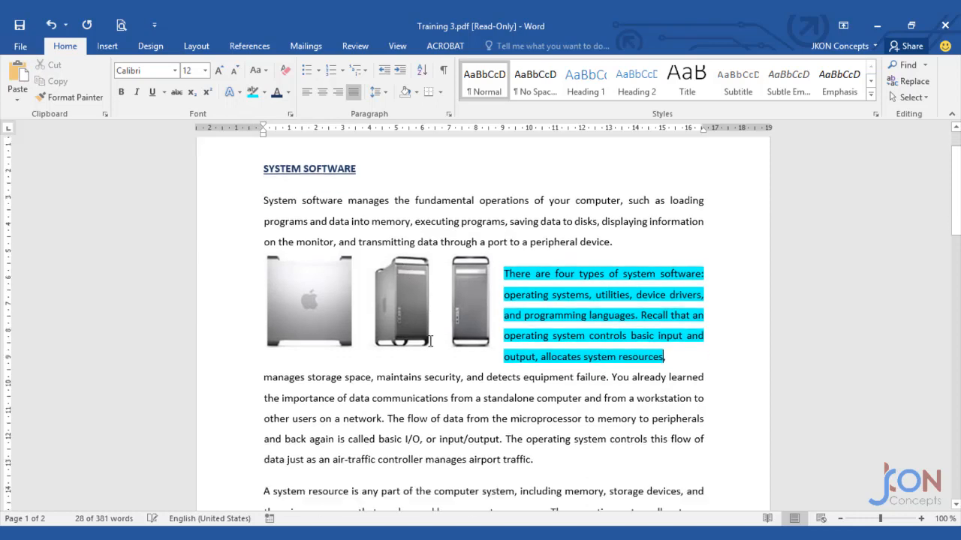
{"action": "left_click_drag", "start_coordinate": [258, 380], "coordinate": [692, 400]}
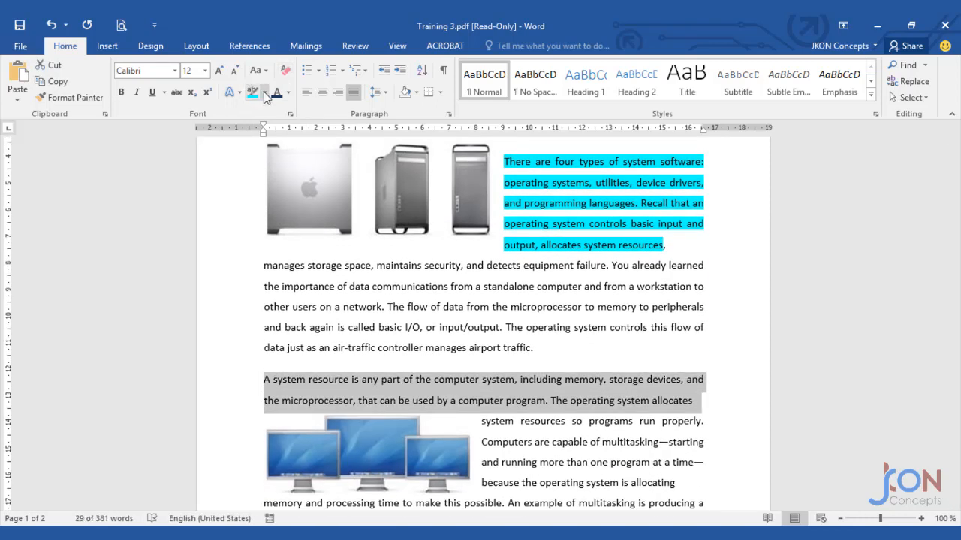
{"action": "left_click", "coordinate": [265, 94]}
{"action": "left_click", "coordinate": [321, 113]}
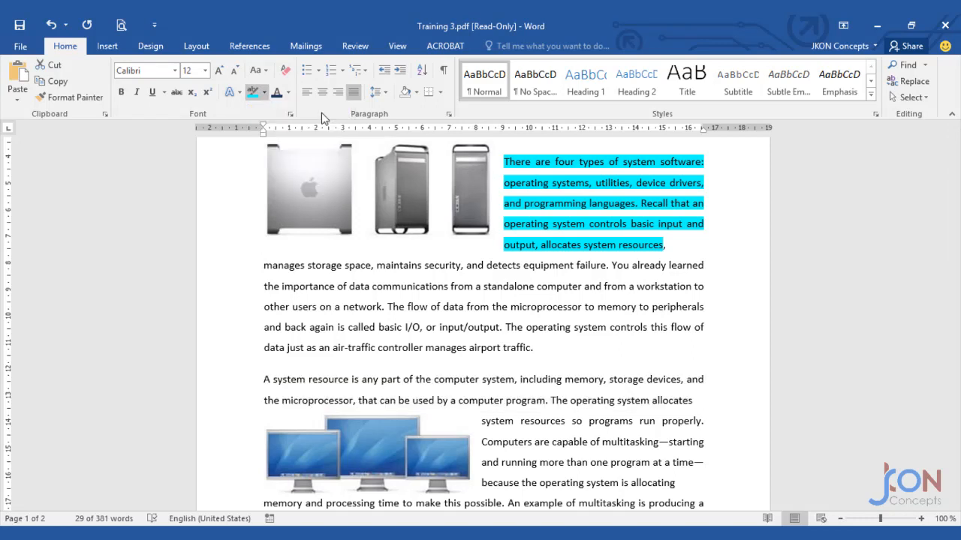
{"action": "left_click", "coordinate": [597, 442]}
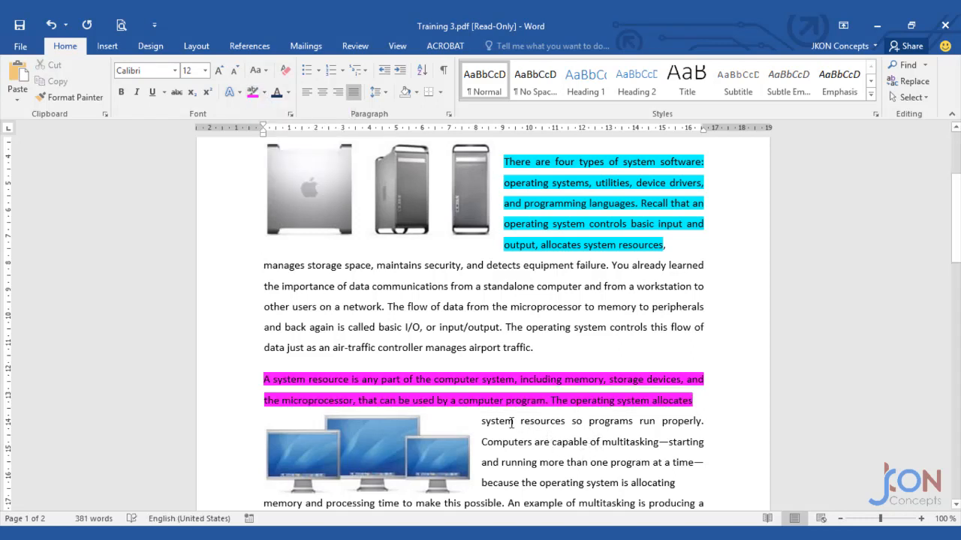
{"action": "scroll", "coordinate": [495, 412], "scroll_direction": "up", "scroll_amount": 2}
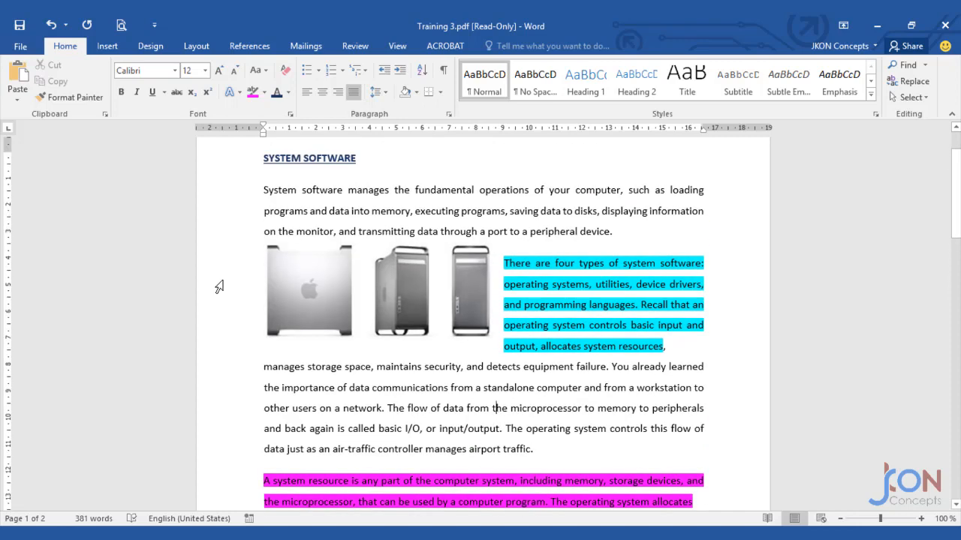
{"action": "left_click", "coordinate": [20, 46]}
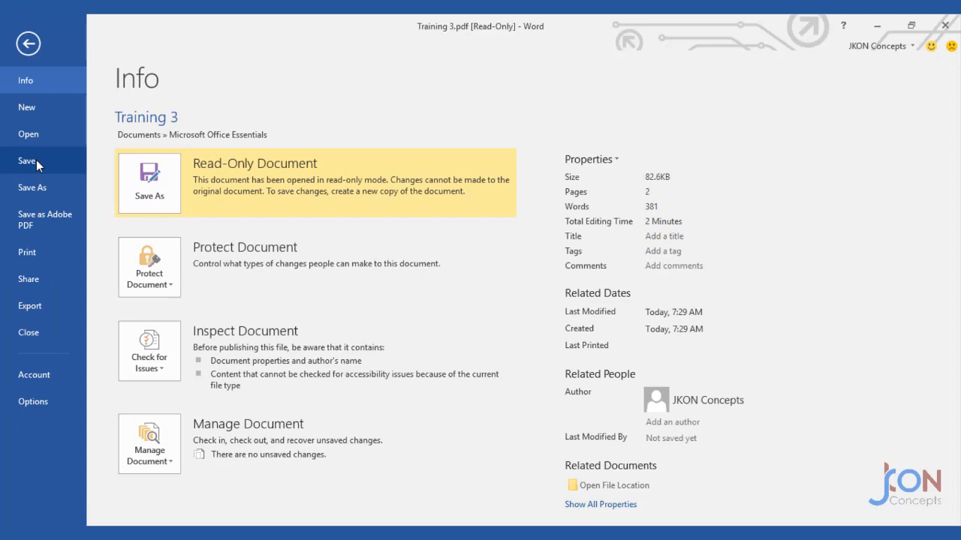
{"action": "left_click", "coordinate": [27, 161]}
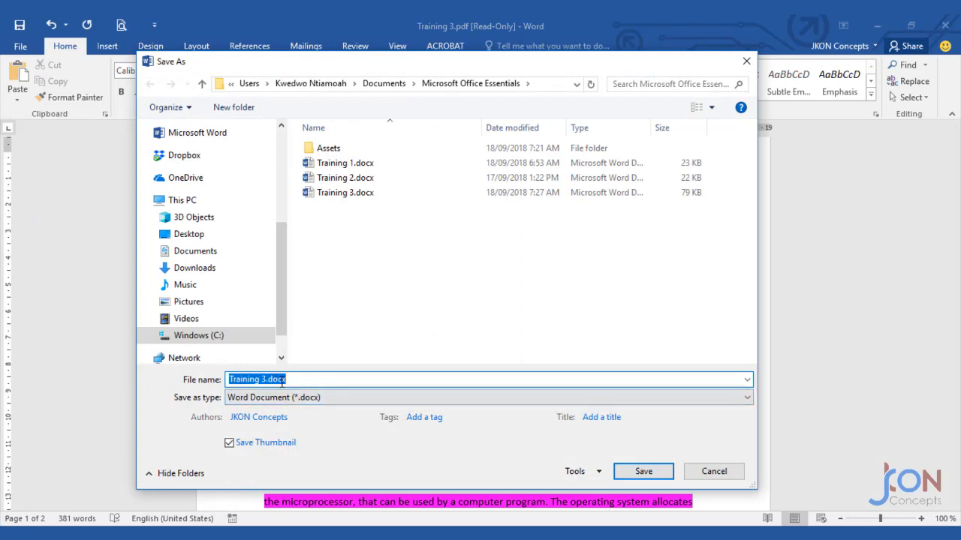
{"action": "left_click", "coordinate": [714, 471]}
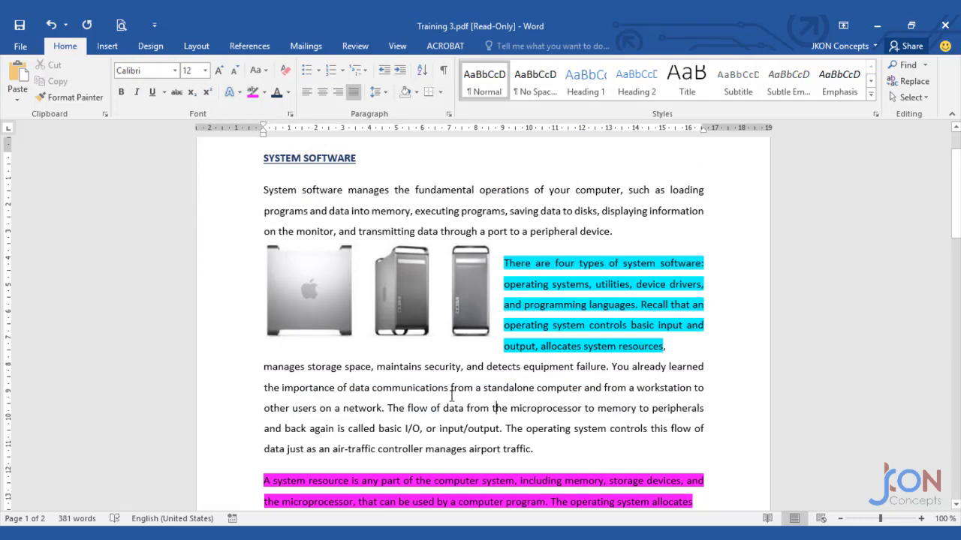
Start saving as Adobe PDF and, when asked to save first, save the document as Training 4.docx.
{"action": "left_click", "coordinate": [21, 46]}
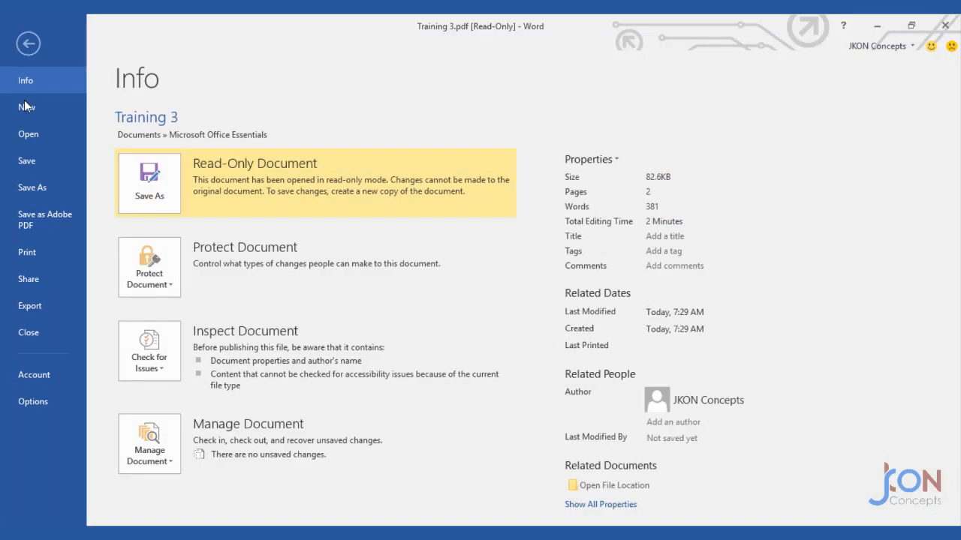
{"action": "left_click", "coordinate": [42, 221]}
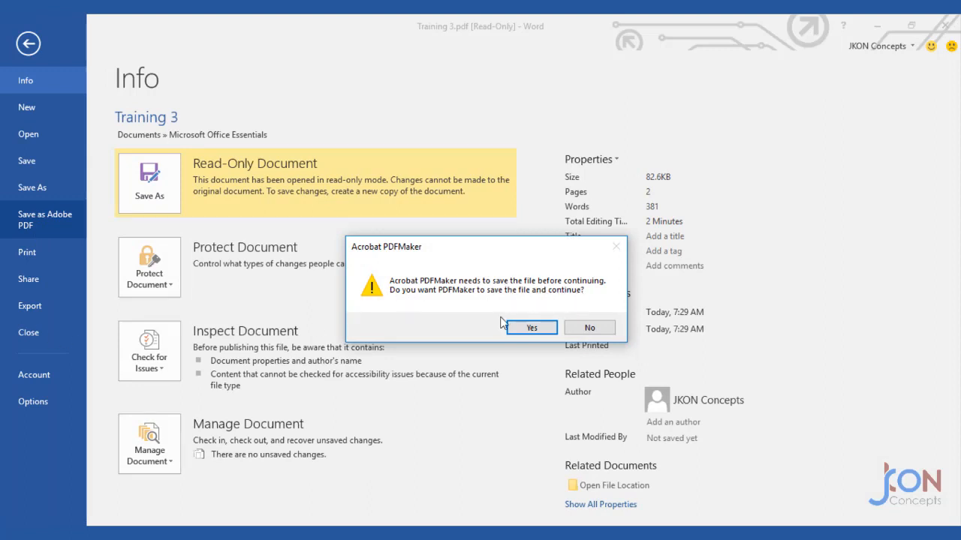
{"action": "left_click", "coordinate": [532, 330]}
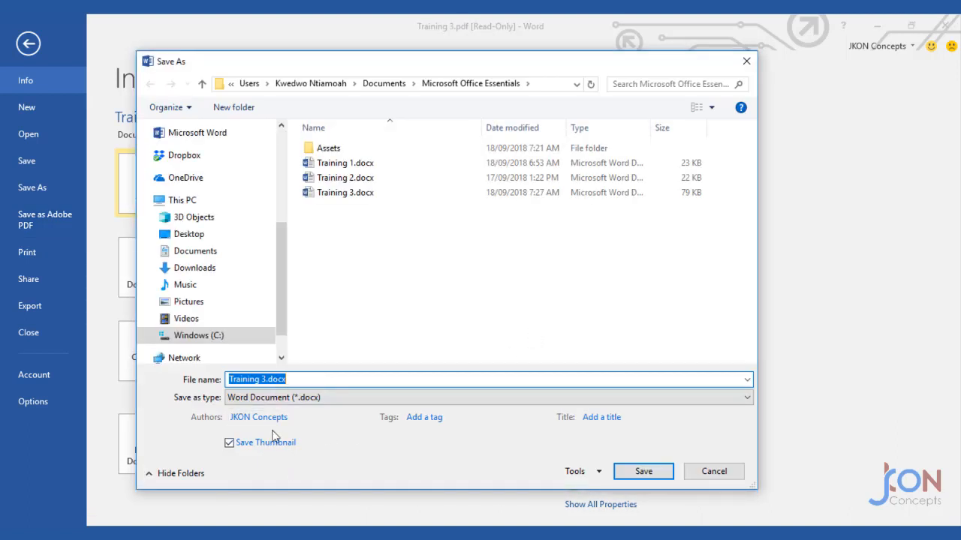
{"action": "left_click", "coordinate": [266, 379]}
{"action": "key", "text": "BackSpace"}
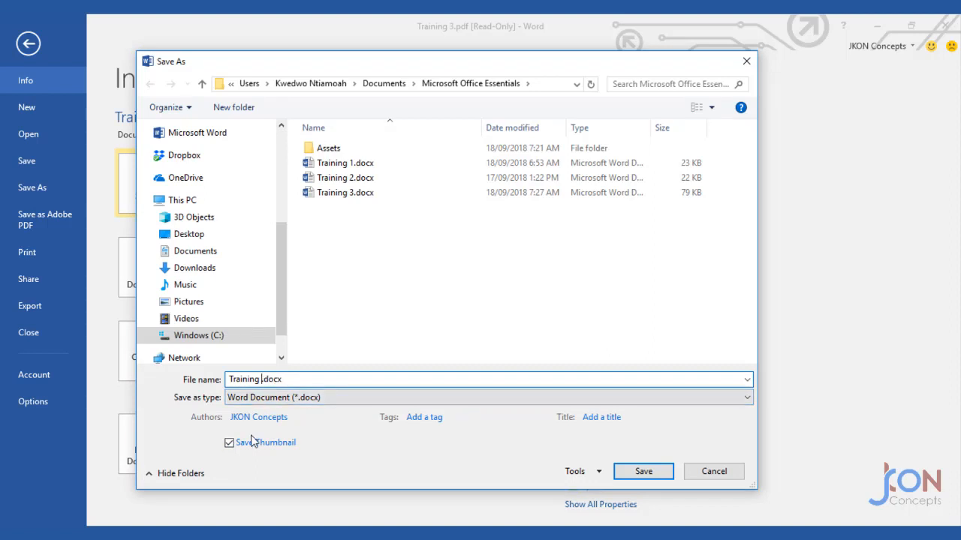
{"action": "type", "text": "4"}
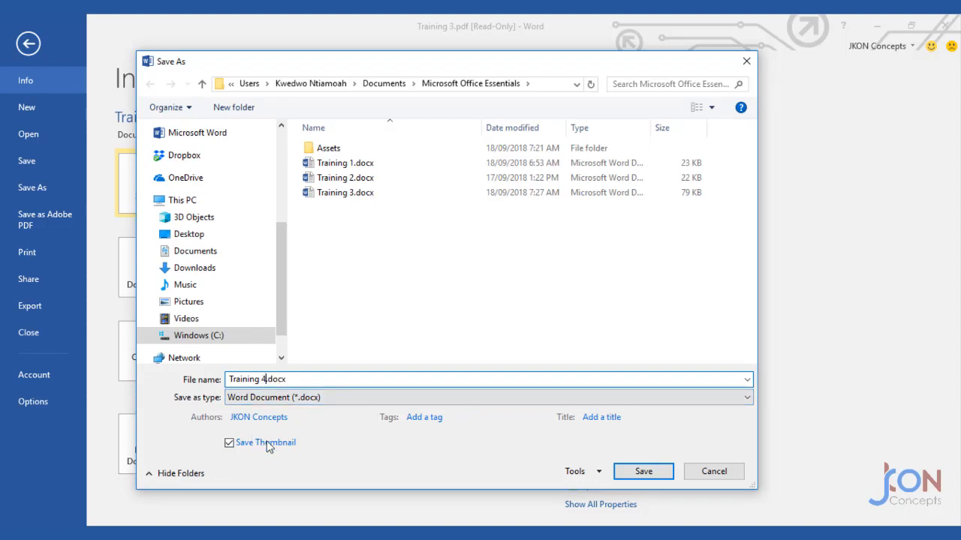
{"action": "left_click", "coordinate": [643, 472]}
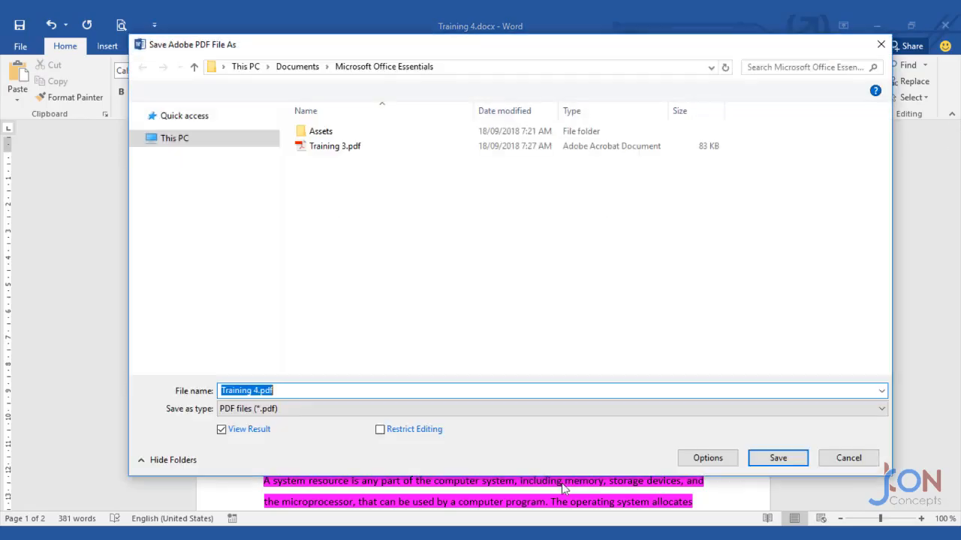
Save the PDF as Training 4.pdf in the Microsoft Office Essentials folder.
{"action": "left_click", "coordinate": [778, 458]}
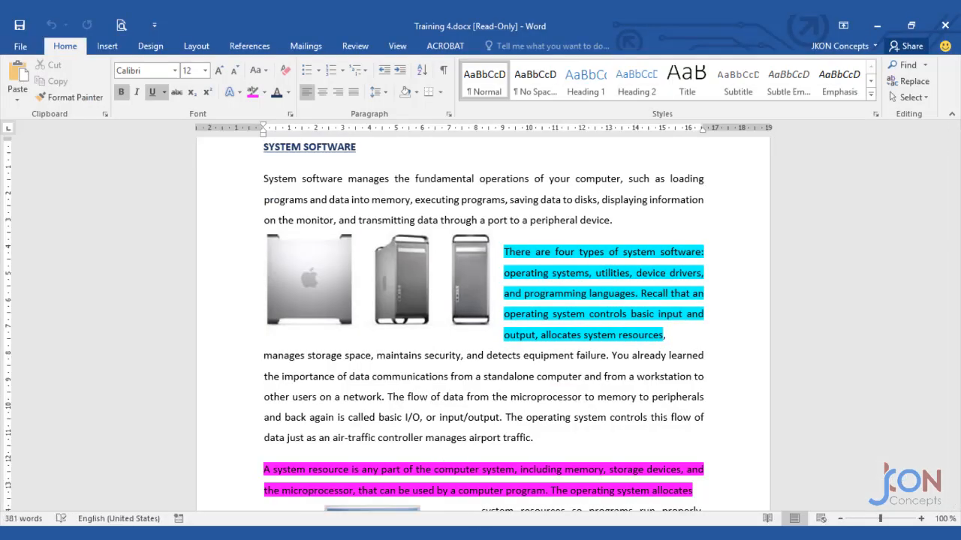
{"action": "mouse_move", "coordinate": [479, 521]}
{"action": "left_click", "coordinate": [575, 497]}
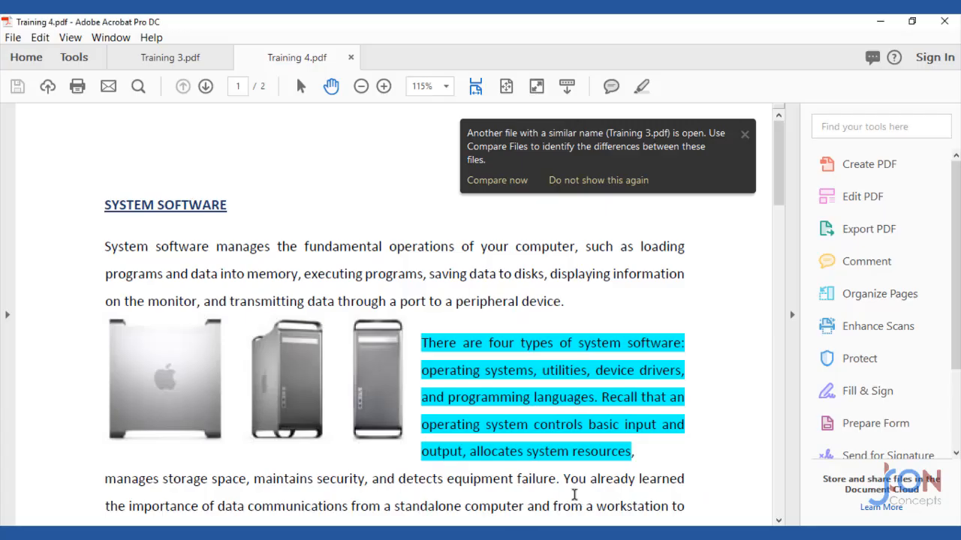
Dismiss the similar-file notice and review the highlighted paragraphs of Training 4.pdf in Acrobat, then minimise it.
{"action": "left_click", "coordinate": [744, 135]}
{"action": "scroll", "coordinate": [263, 359], "scroll_direction": "down", "scroll_amount": 10}
{"action": "scroll", "coordinate": [263, 359], "scroll_direction": "down", "scroll_amount": 12}
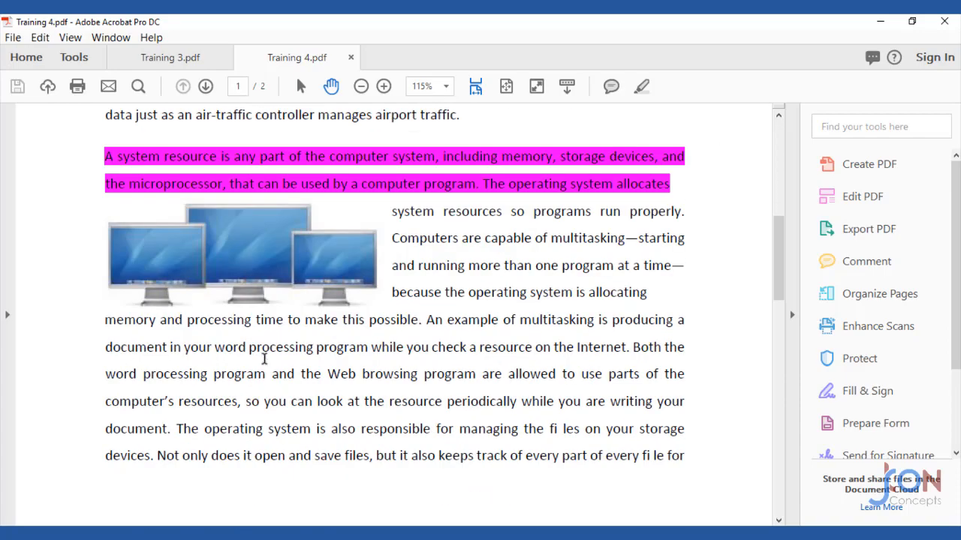
{"action": "scroll", "coordinate": [263, 357], "scroll_direction": "up", "scroll_amount": 12}
{"action": "scroll", "coordinate": [263, 357], "scroll_direction": "up", "scroll_amount": 4}
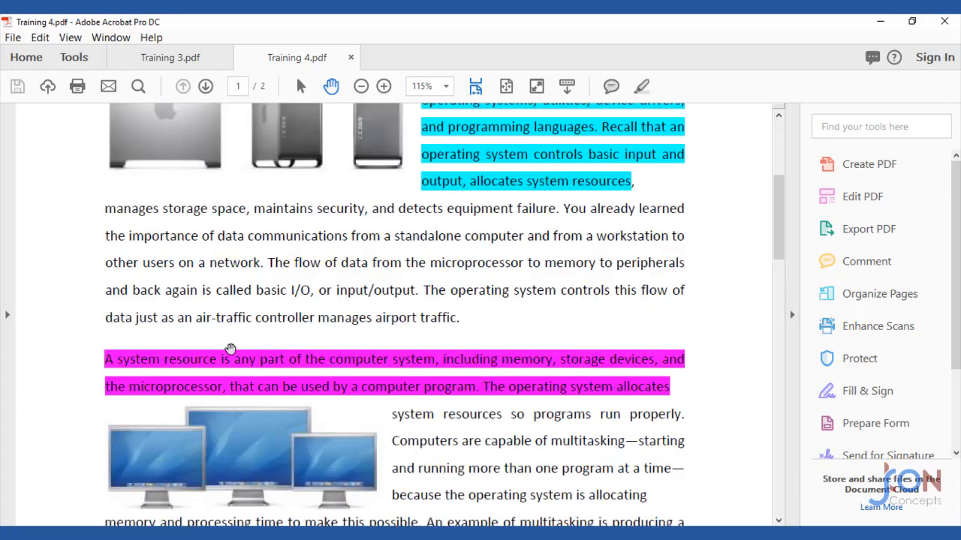
{"action": "scroll", "coordinate": [248, 361], "scroll_direction": "up", "scroll_amount": 5}
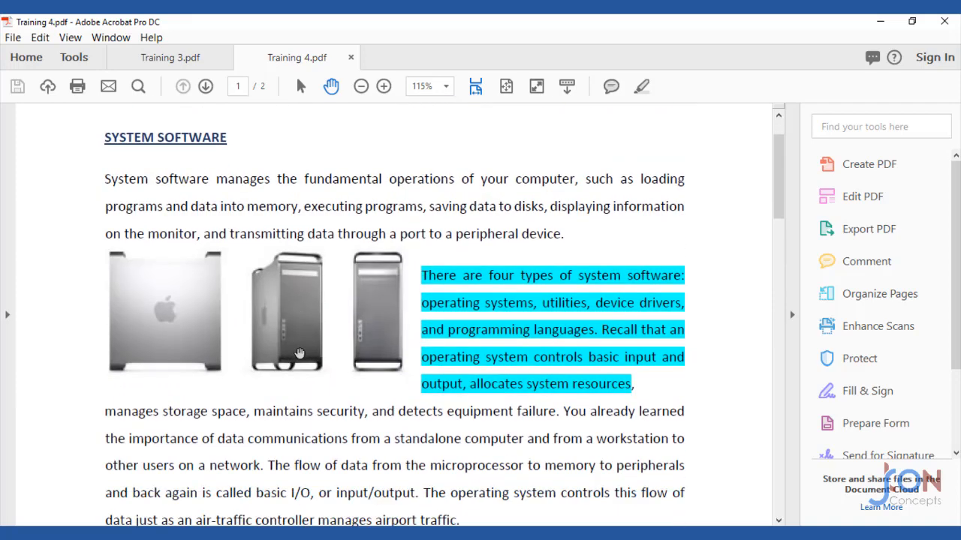
{"action": "scroll", "coordinate": [299, 353], "scroll_direction": "down", "scroll_amount": 3}
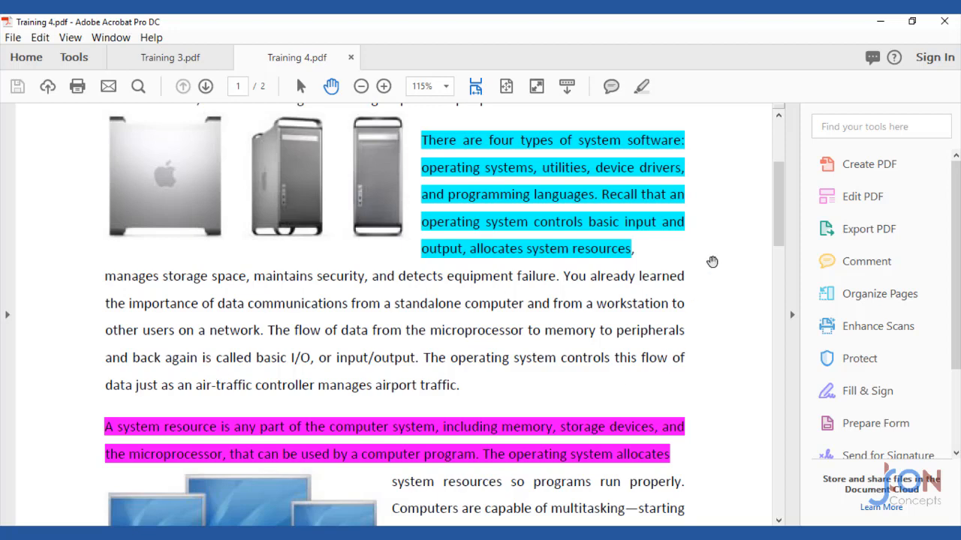
{"action": "left_click", "coordinate": [881, 23]}
Open the Print settings for the document and examine the list of available printers.
{"action": "scroll", "coordinate": [215, 317], "scroll_direction": "up", "scroll_amount": 1}
{"action": "scroll", "coordinate": [216, 318], "scroll_direction": "up", "scroll_amount": 1}
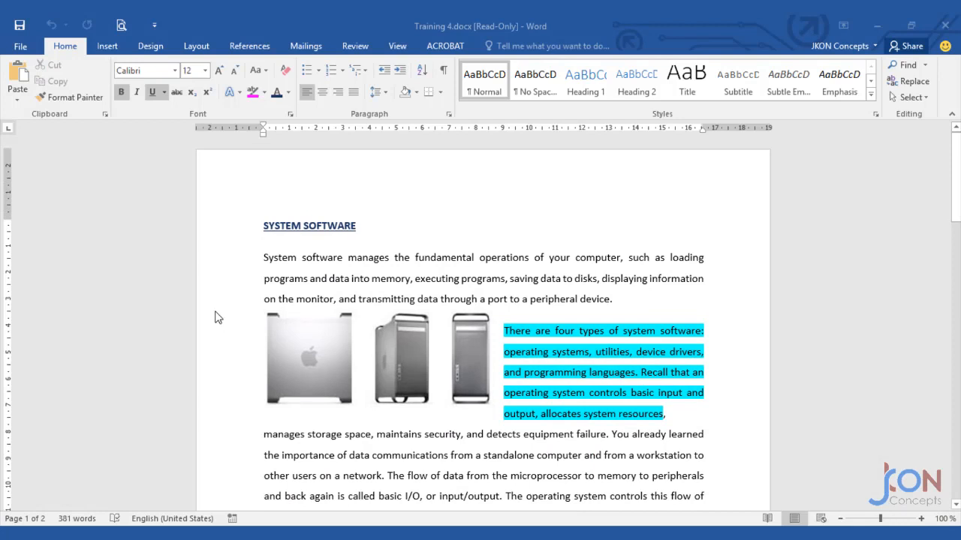
{"action": "left_click", "coordinate": [20, 48]}
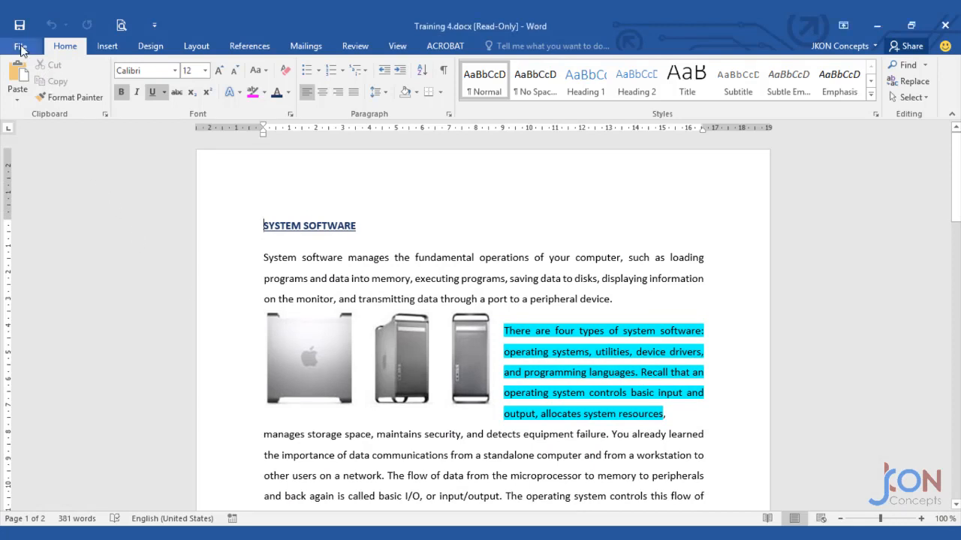
{"action": "left_click", "coordinate": [20, 48]}
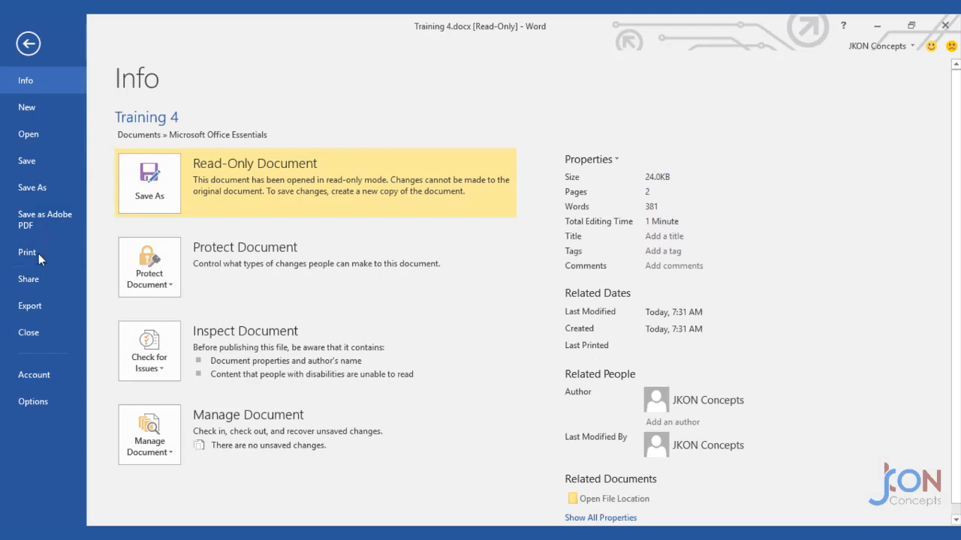
{"action": "left_click", "coordinate": [38, 254]}
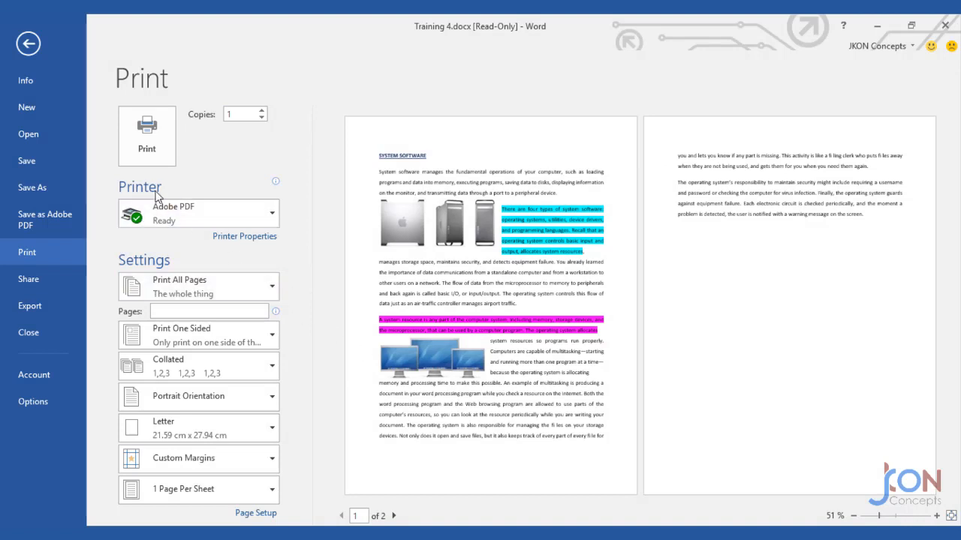
{"action": "left_click", "coordinate": [183, 214]}
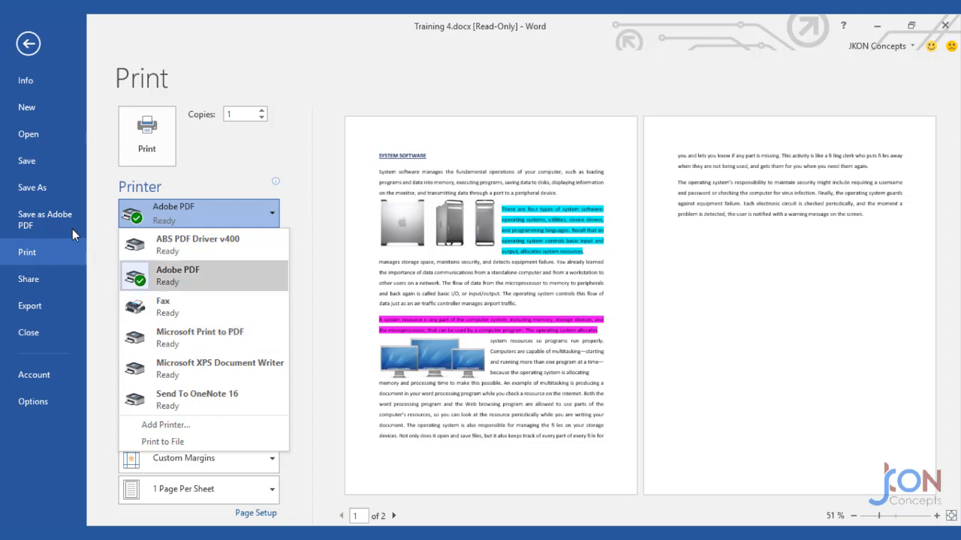
{"action": "left_click_drag", "start_coordinate": [2, 209], "coordinate": [93, 235]}
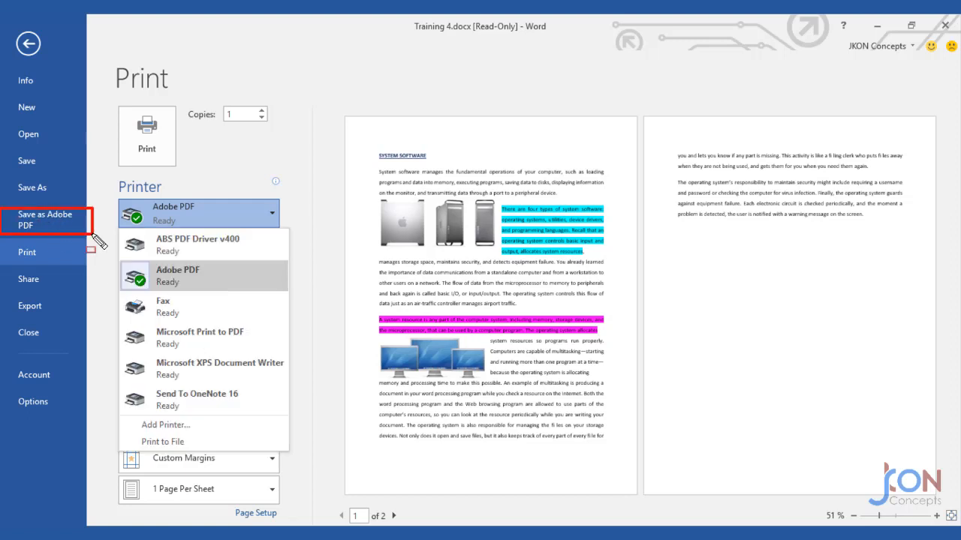
{"action": "mouse_move", "coordinate": [151, 331]}
{"action": "left_mouse_down"}
{"action": "mouse_move", "coordinate": [139, 341]}
{"action": "mouse_move", "coordinate": [120, 323]}
{"action": "left_mouse_up"}
{"action": "left_click_drag", "start_coordinate": [169, 347], "coordinate": [249, 353]}
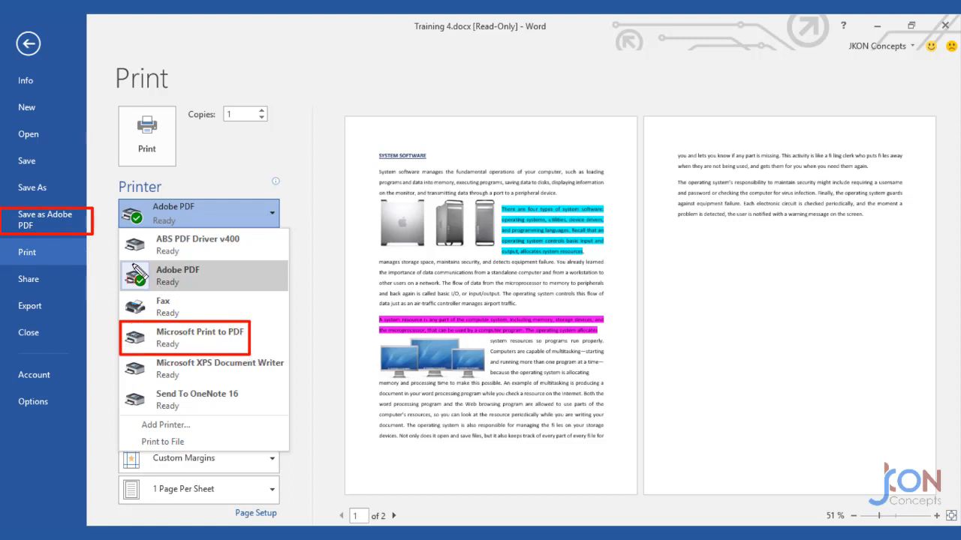
{"action": "mouse_move", "coordinate": [120, 260]}
{"action": "left_mouse_down"}
{"action": "mouse_move", "coordinate": [154, 298]}
{"action": "mouse_move", "coordinate": [254, 296]}
{"action": "left_mouse_up"}
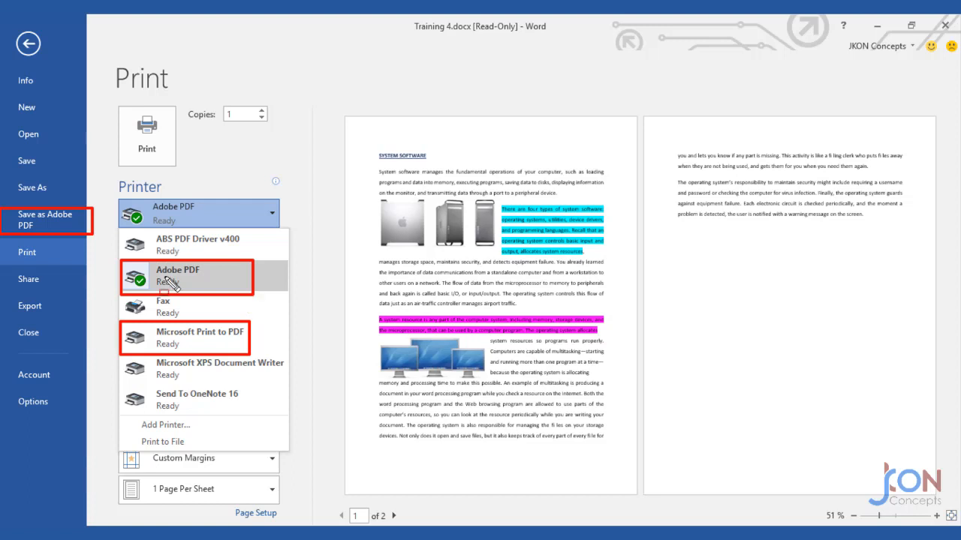
Try printing the document to the Adobe PDF printer, cancelling the PDF save dialog.
{"action": "key", "text": "Escape"}
{"action": "left_click", "coordinate": [274, 214]}
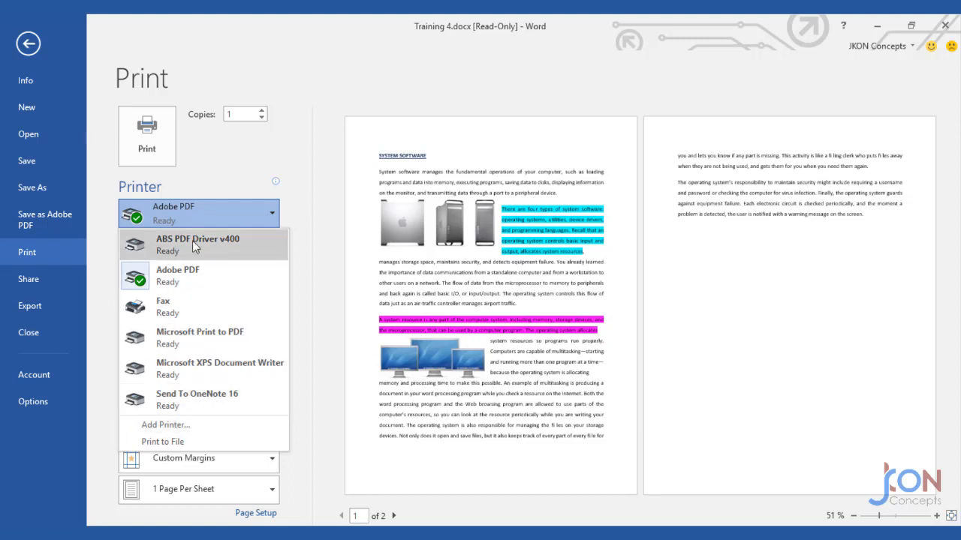
{"action": "left_click", "coordinate": [193, 280]}
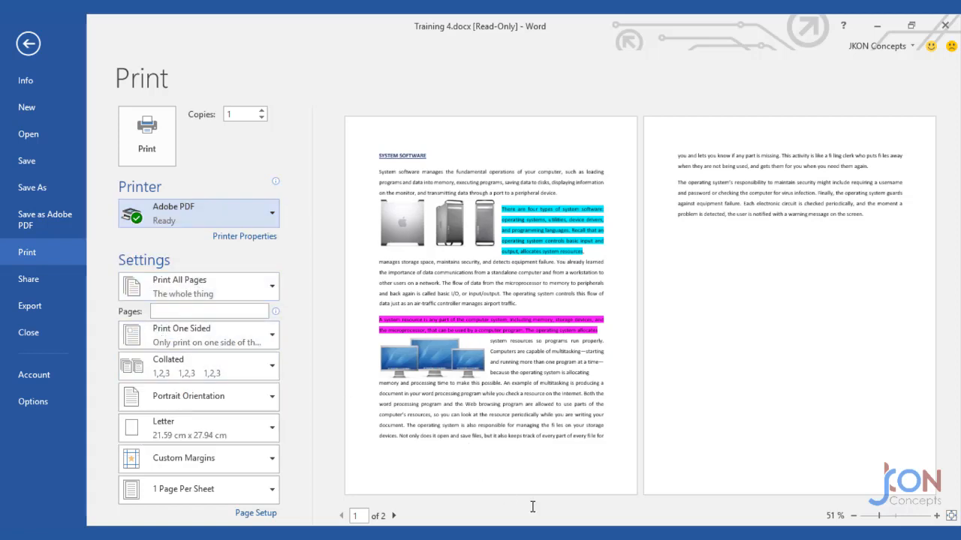
{"action": "left_click", "coordinate": [142, 154]}
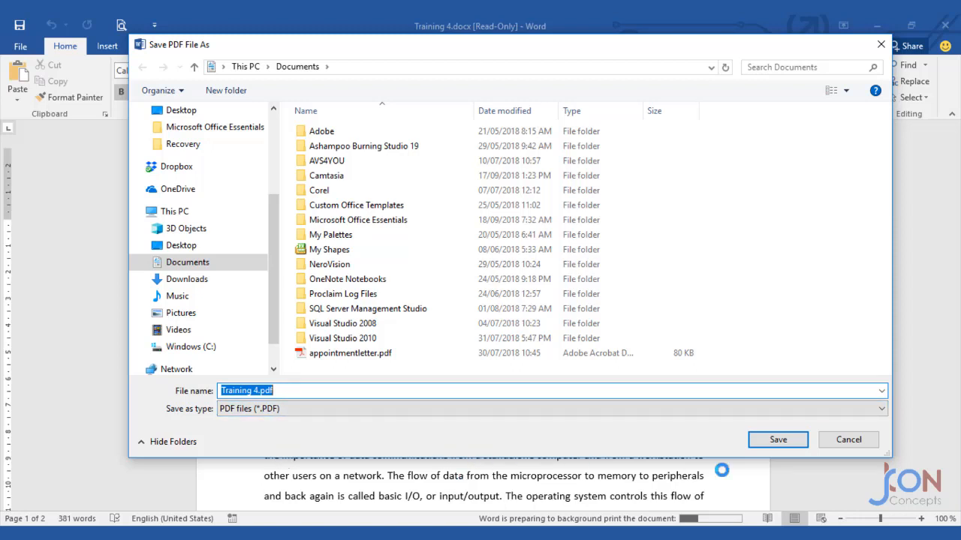
{"action": "left_click", "coordinate": [846, 444]}
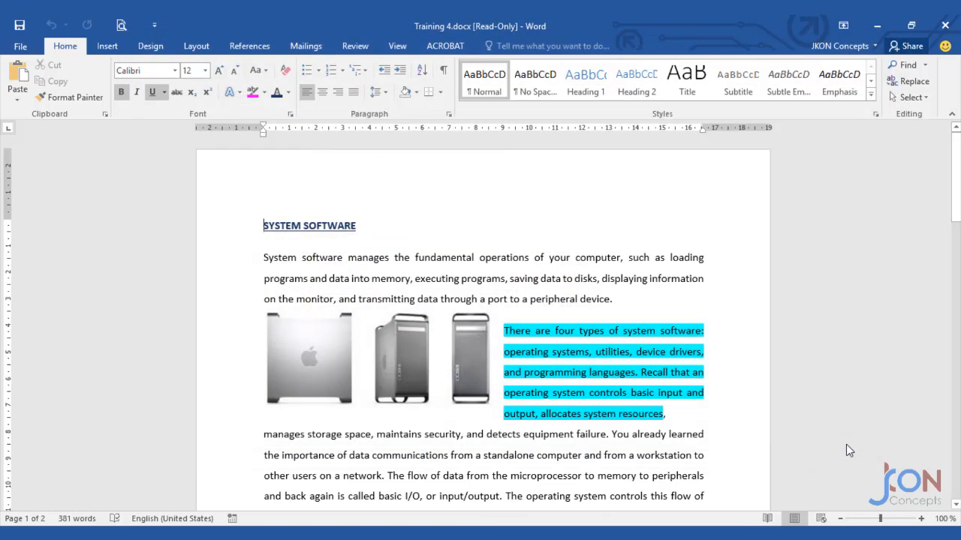